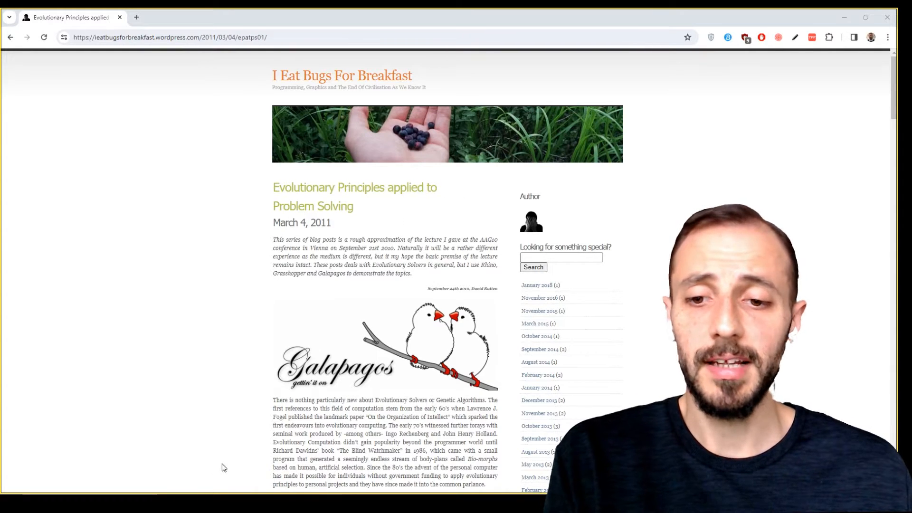
left_click(320, 41)
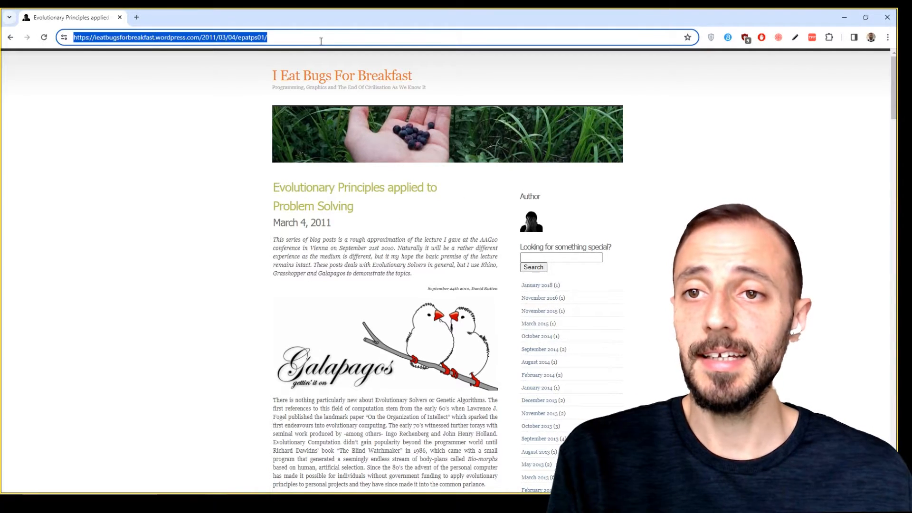
left_click(280, 35)
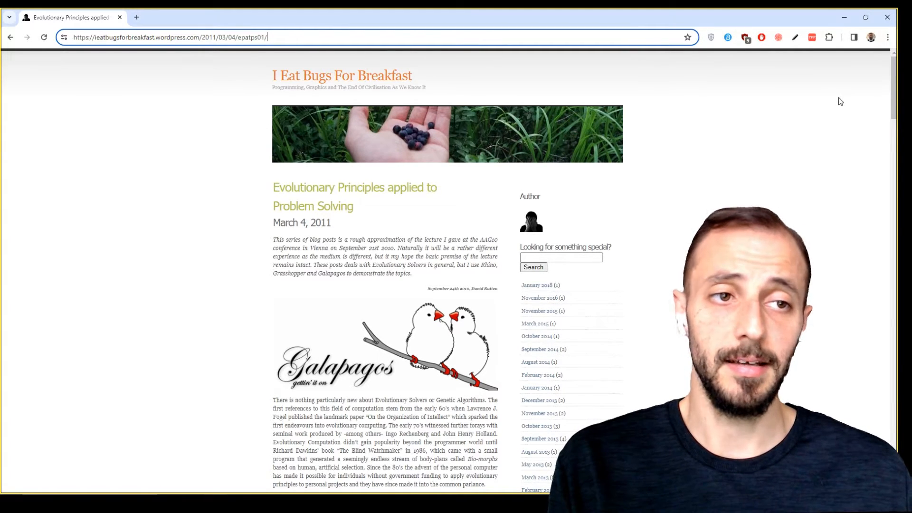
mouse_move(893, 85)
left_mouse_down()
mouse_move(895, 117)
mouse_move(894, 76)
left_mouse_up()
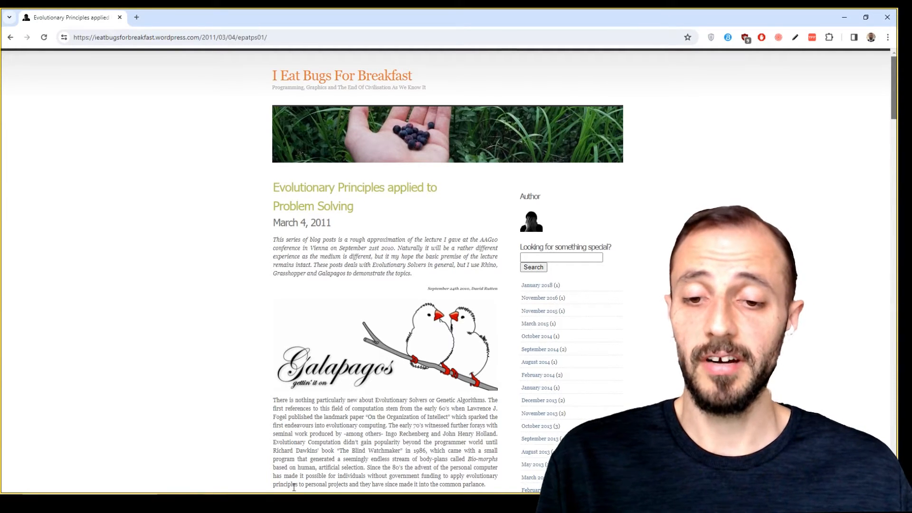
mouse_move(284, 504)
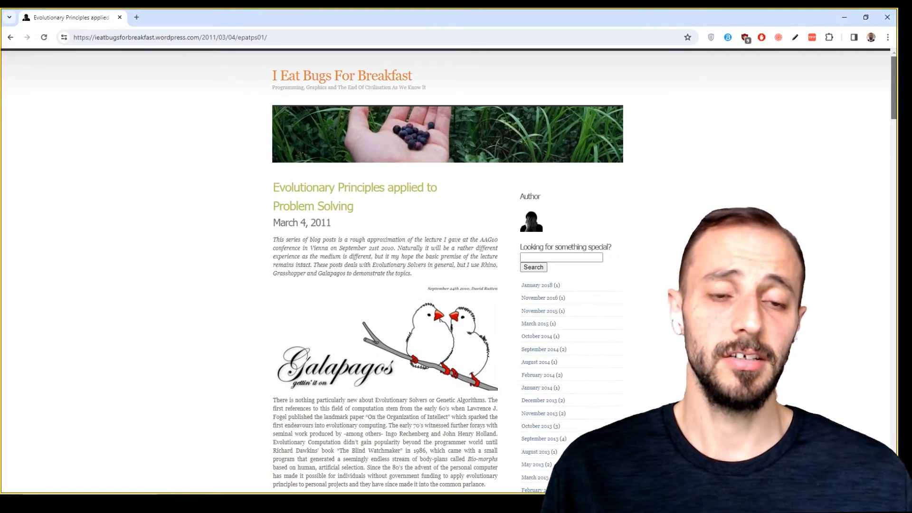
mouse_move(893, 74)
left_mouse_down()
mouse_move(890, 445)
mouse_move(893, 85)
left_mouse_up()
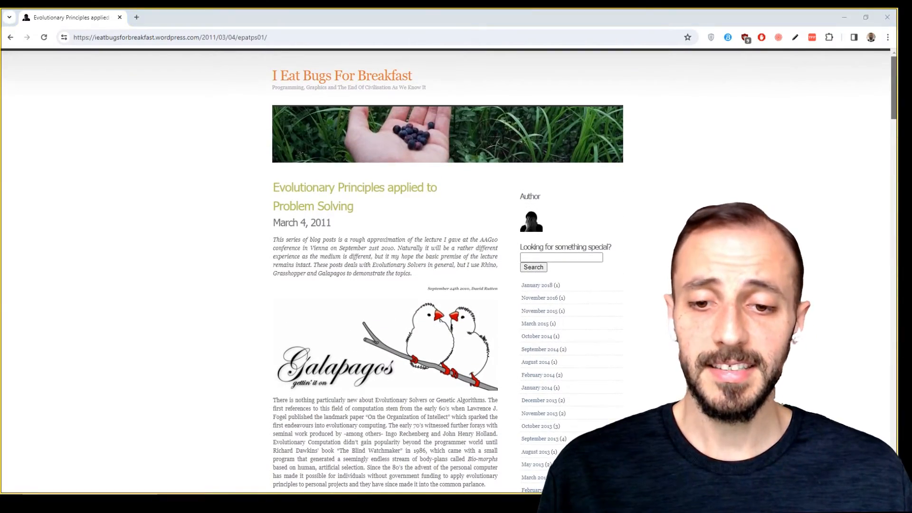
Switch to Rhino with Grasshopper open, restore the four-viewport layout and make the Front viewport active.
left_click(284, 491)
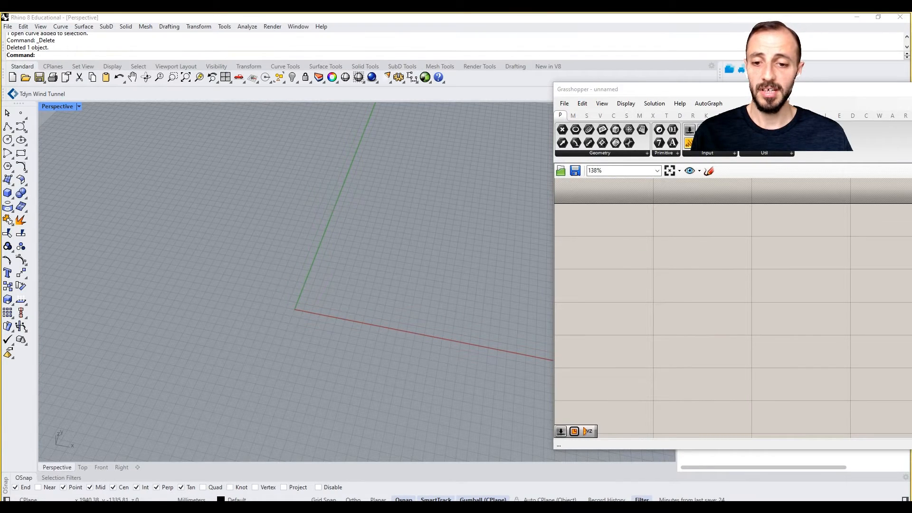
double_click(62, 106)
left_click(143, 322)
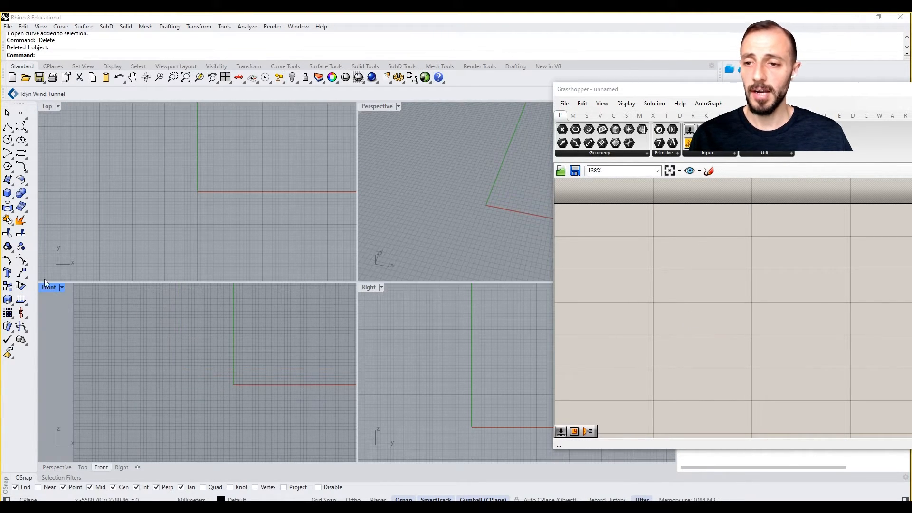
Draw an open degree-3 control point curve with two peaks and a valley between them in the maximized Front viewport.
left_click(21, 127)
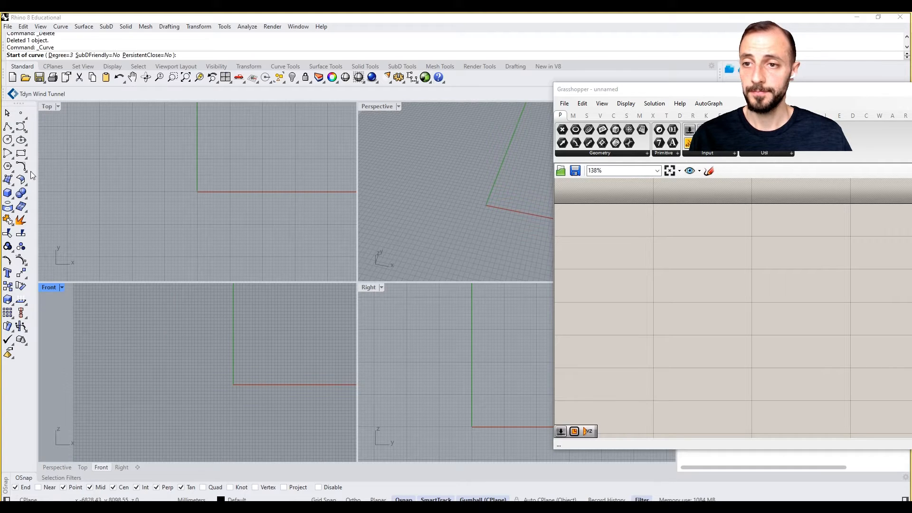
double_click(49, 288)
scroll(206, 363, "down", 3)
left_click(195, 355)
left_click(238, 237)
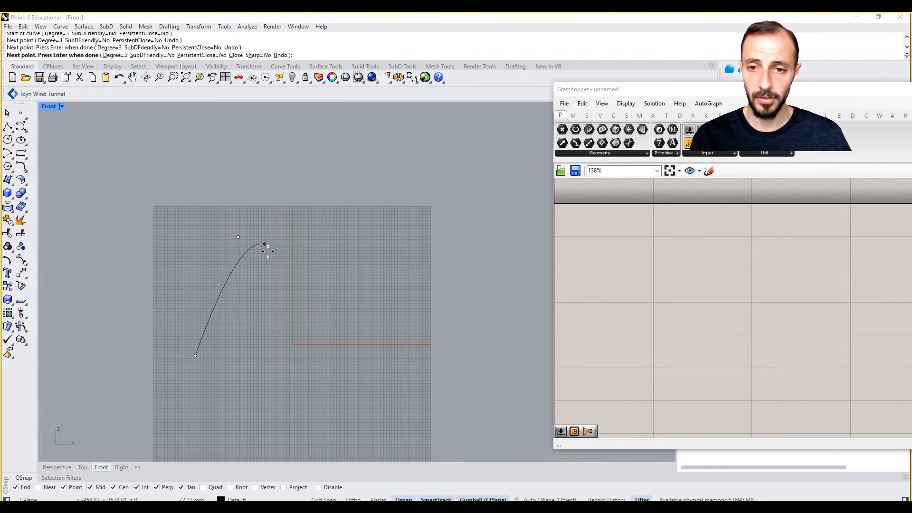
left_click(265, 244)
left_click(291, 331)
left_click(311, 352)
left_click(366, 336)
left_click(376, 270)
left_click(372, 237)
left_click(407, 210)
left_click(426, 207)
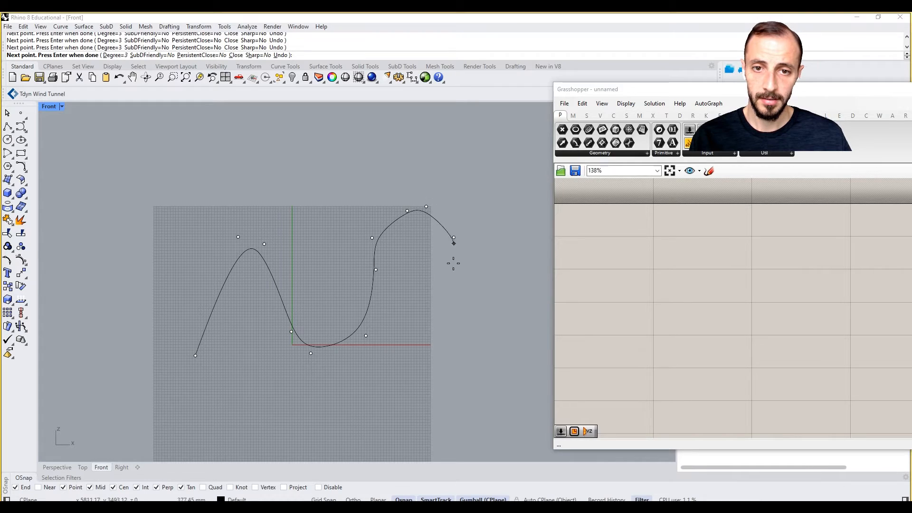
left_click(453, 306)
left_click(476, 327)
key("Return")
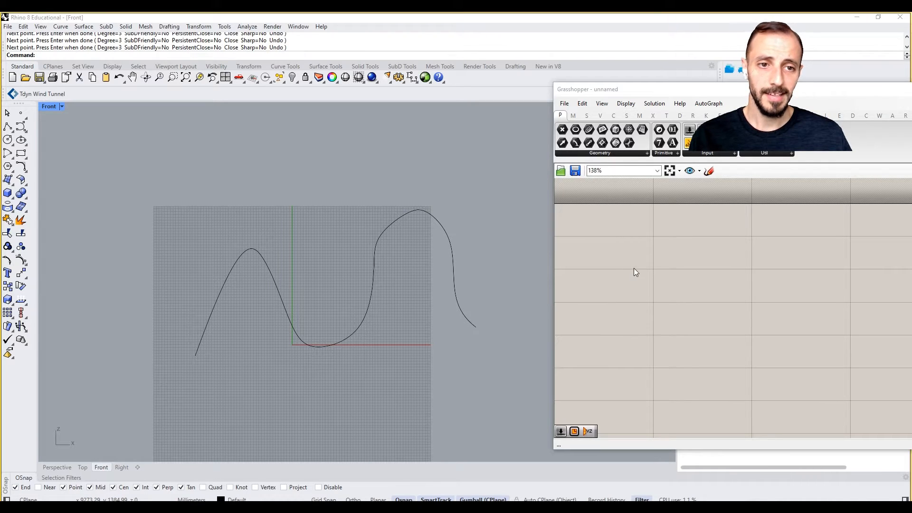
Add a Curve parameter to the Grasshopper canvas and reference the drawn wavy curve in it.
double_click(600, 241)
type("curve")
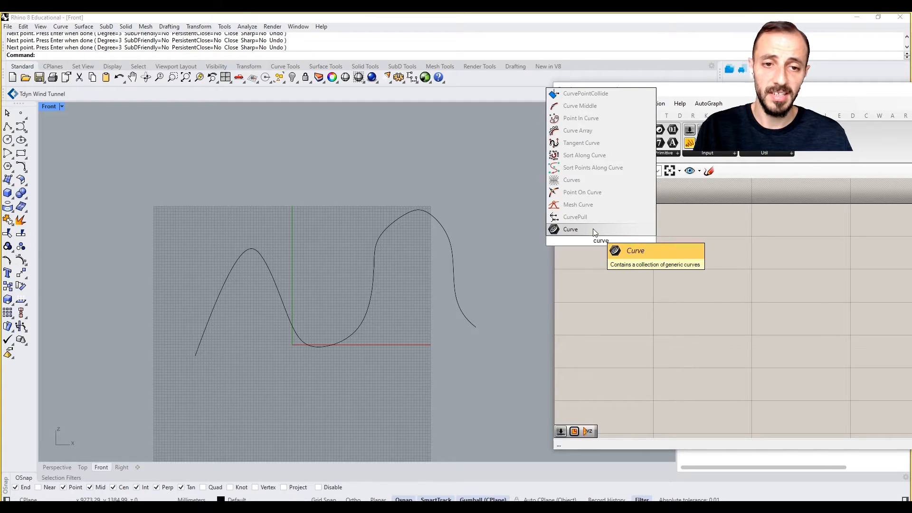
left_click(584, 228)
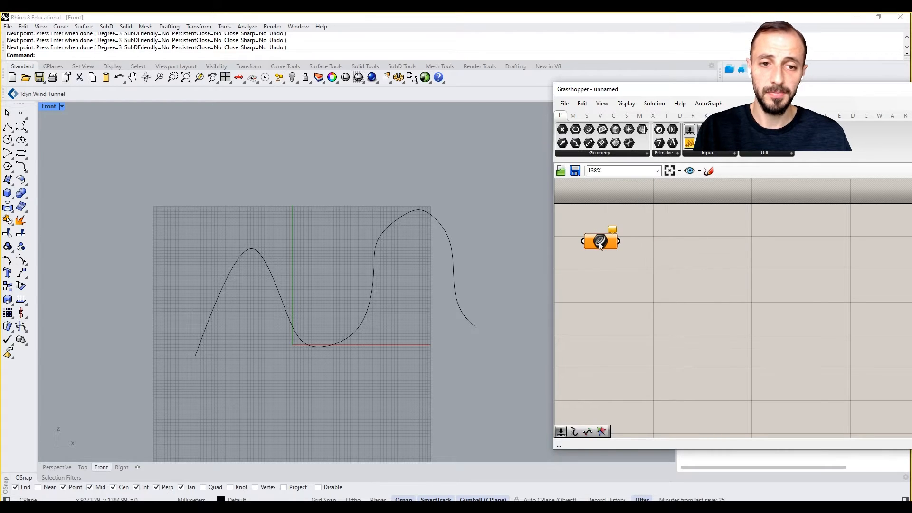
right_click(600, 241)
left_click(646, 375)
left_click(379, 251)
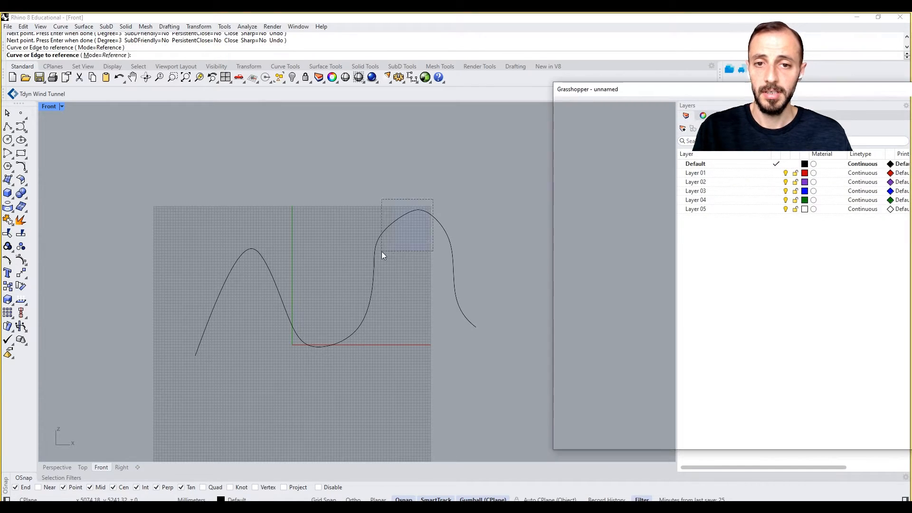
left_click_drag(632, 245, 656, 244)
right_click_drag(717, 274, 660, 295)
left_click(665, 290)
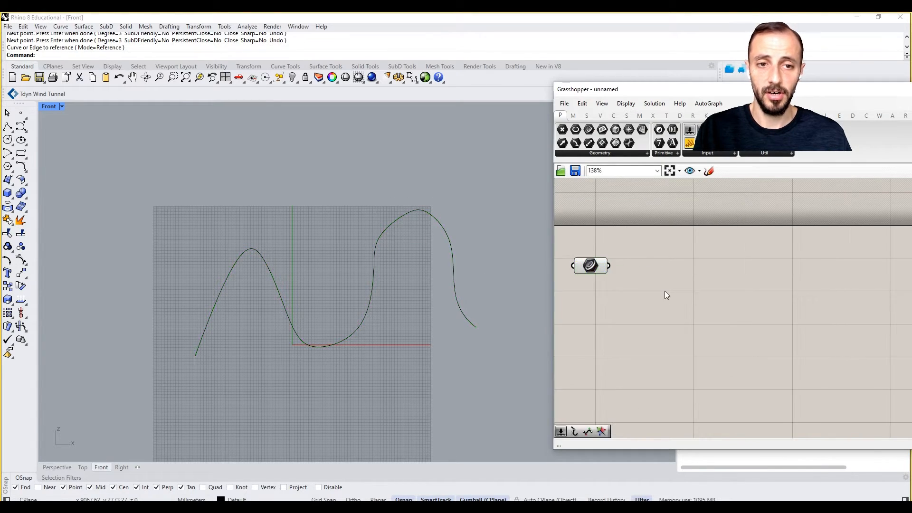
Add an Extremes component beside the Curve parameter and feed the referenced curve into its Curve input.
left_click(613, 115)
left_click(600, 153)
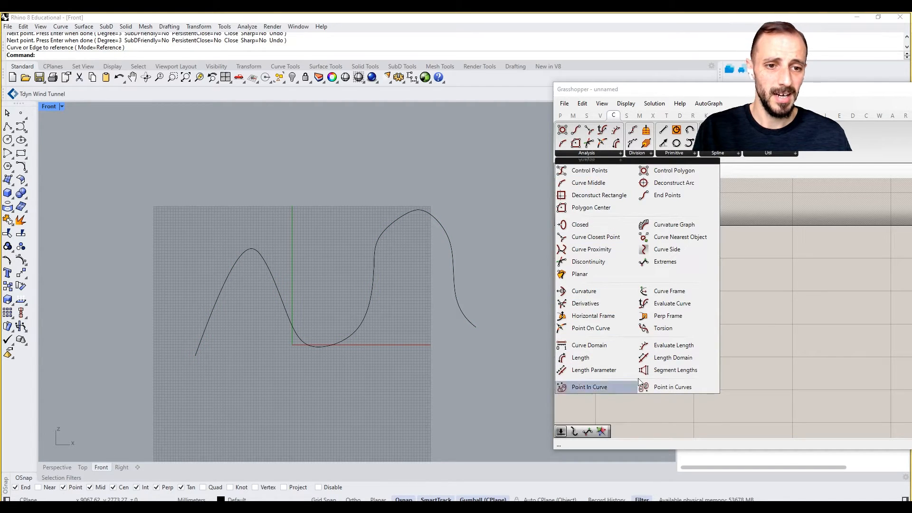
left_click(665, 262)
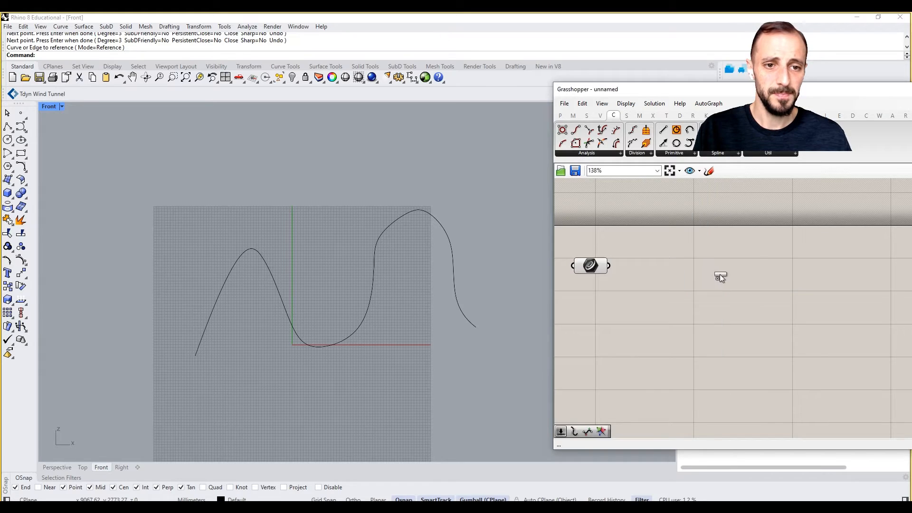
left_click(720, 275)
left_click_drag(647, 263, 725, 277)
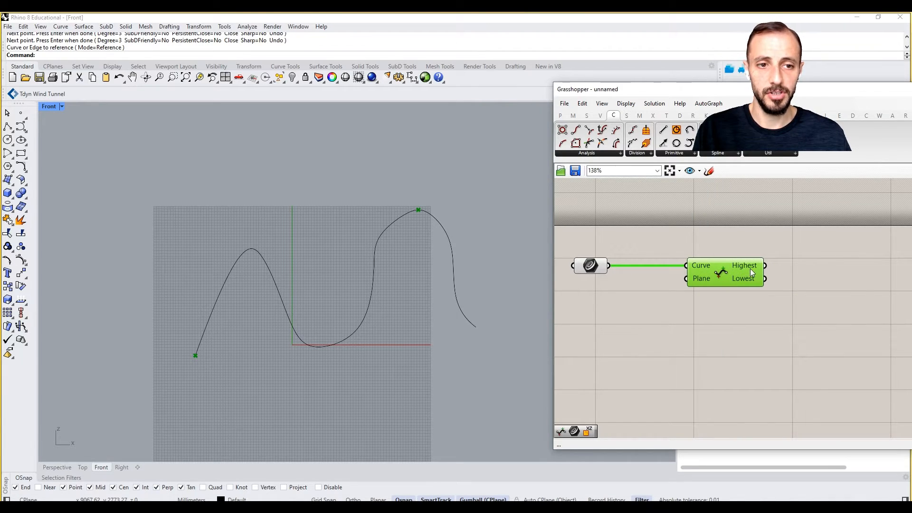
mouse_move(751, 272)
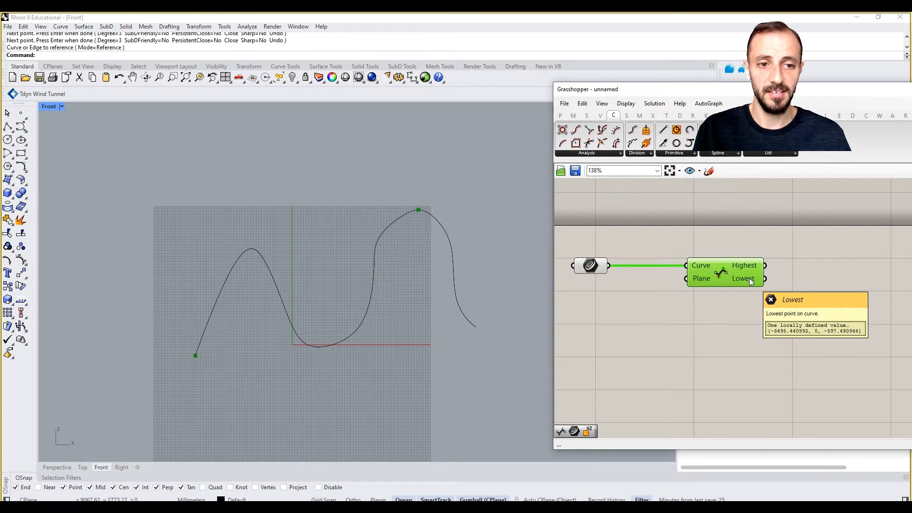
right_click_drag(658, 268, 697, 271)
left_click_drag(632, 269, 655, 269)
right_click_drag(854, 273, 786, 275)
left_click(789, 276)
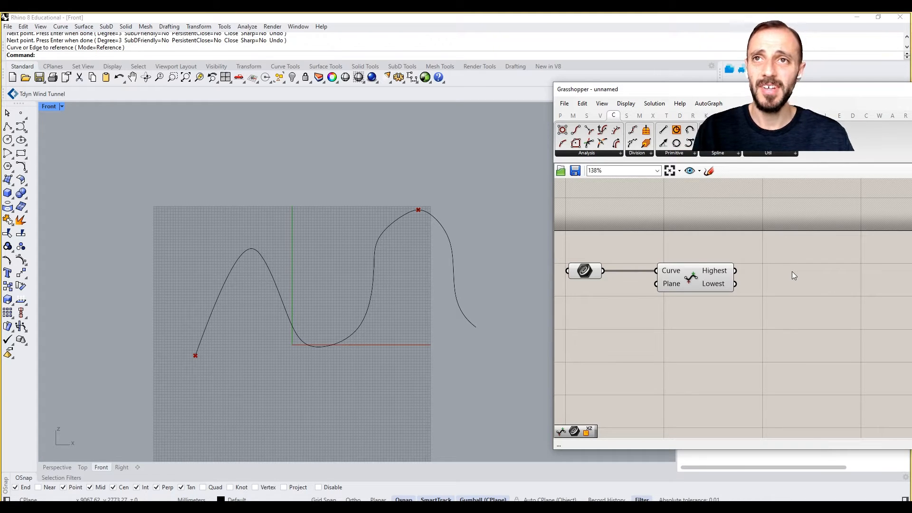
Add a Dot Display component and connect the Highest output of Extremes to its Point input.
double_click(792, 272)
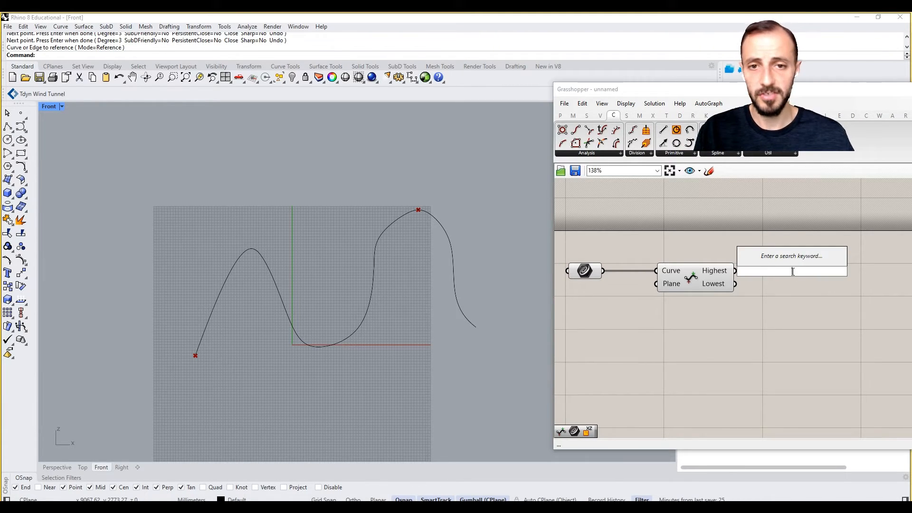
left_click(835, 304)
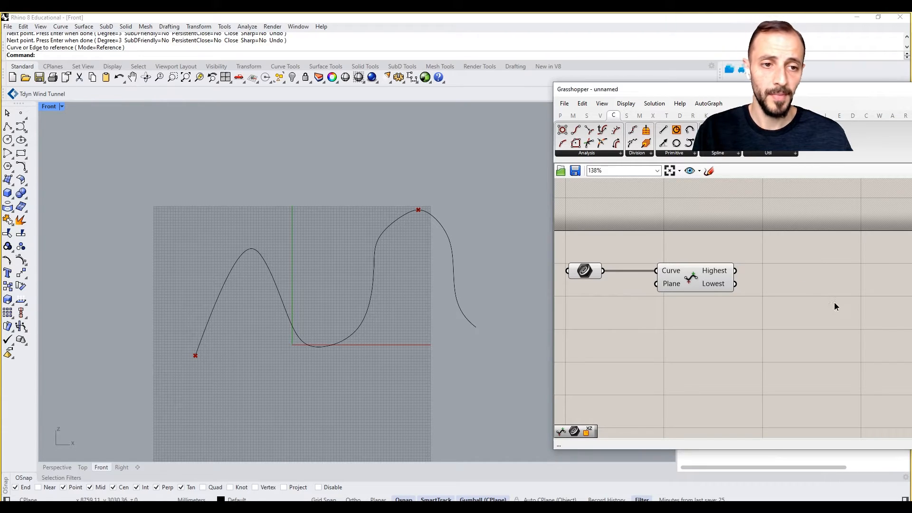
left_click(680, 116)
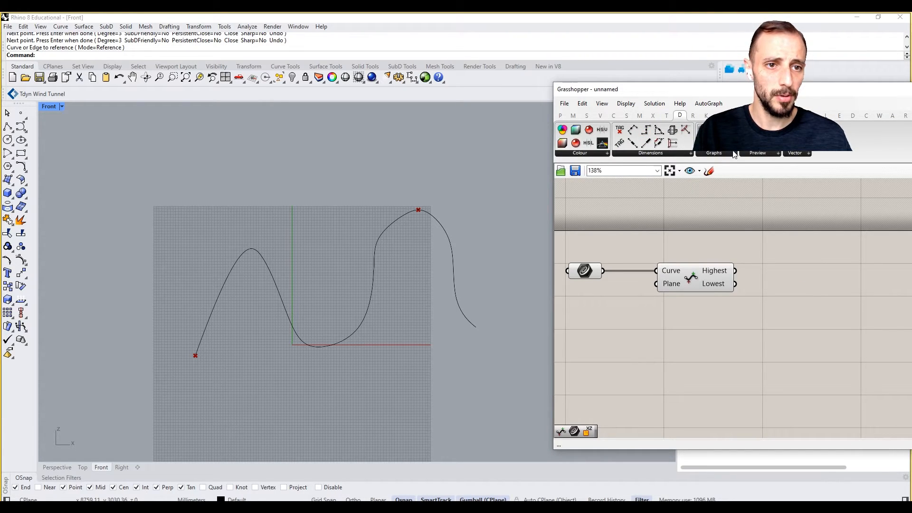
left_click(759, 153)
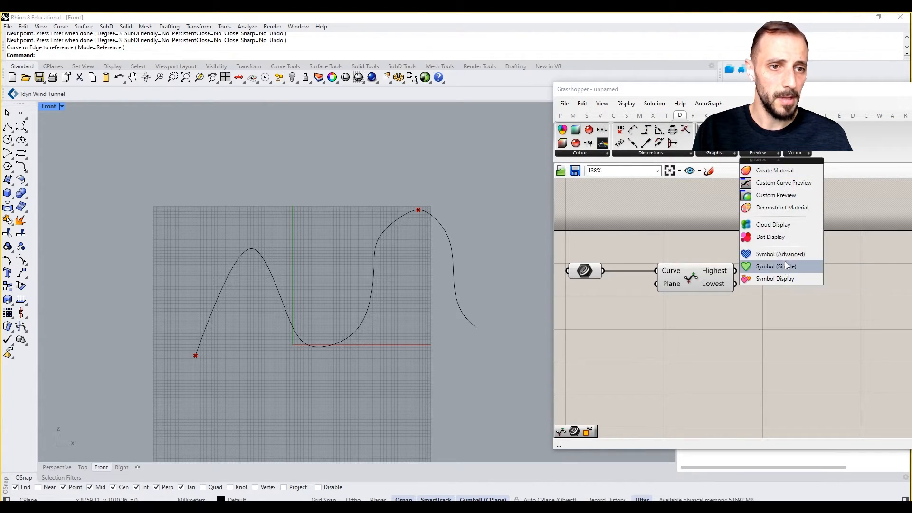
left_click_drag(785, 234, 781, 243)
scroll(779, 249, "up", 2)
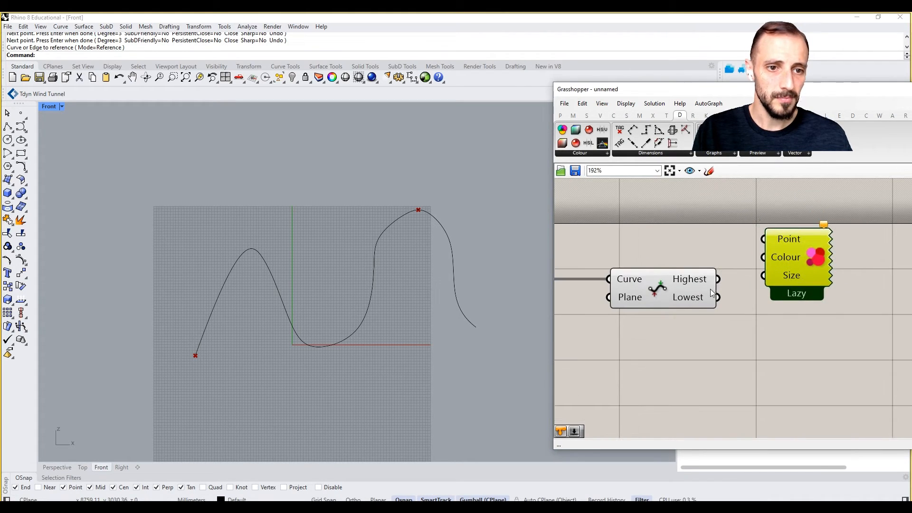
left_click_drag(717, 279, 763, 239)
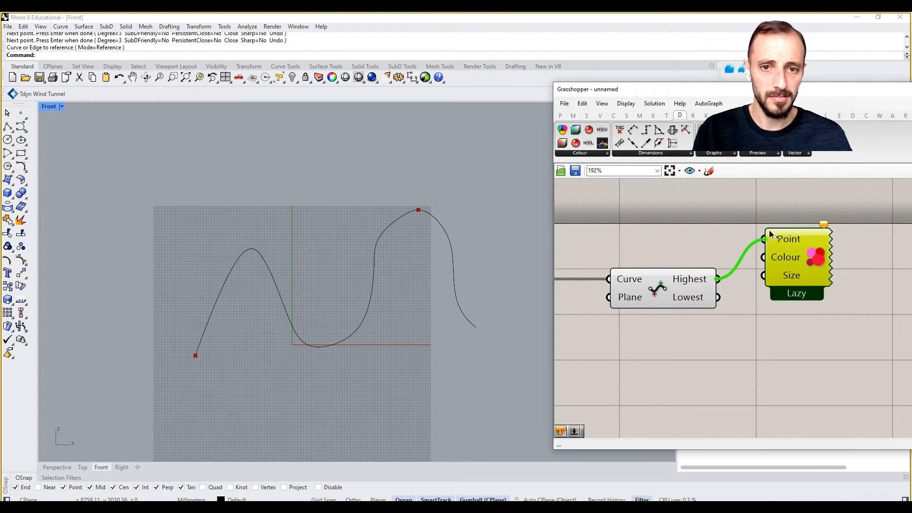
Add a Symbol (Simple) component and place it below the Dot Display component.
left_click(731, 153)
left_click(758, 153)
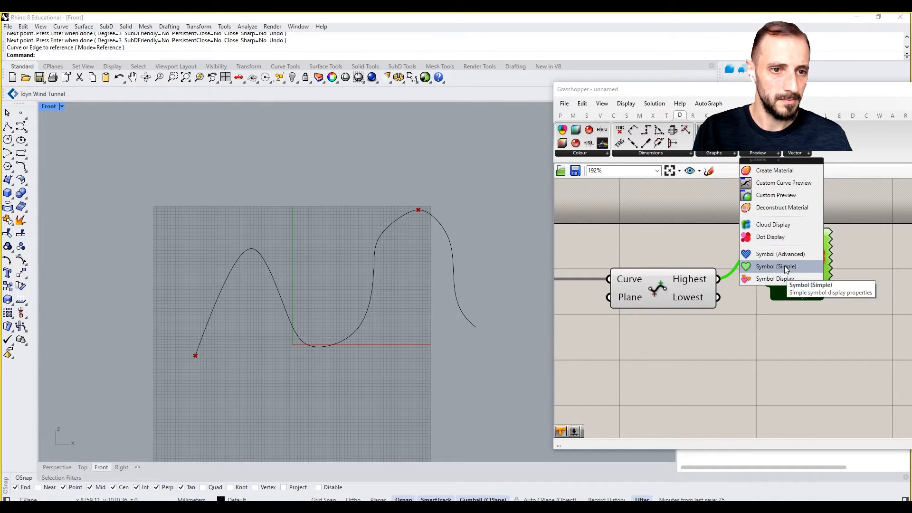
left_click_drag(785, 266, 832, 226)
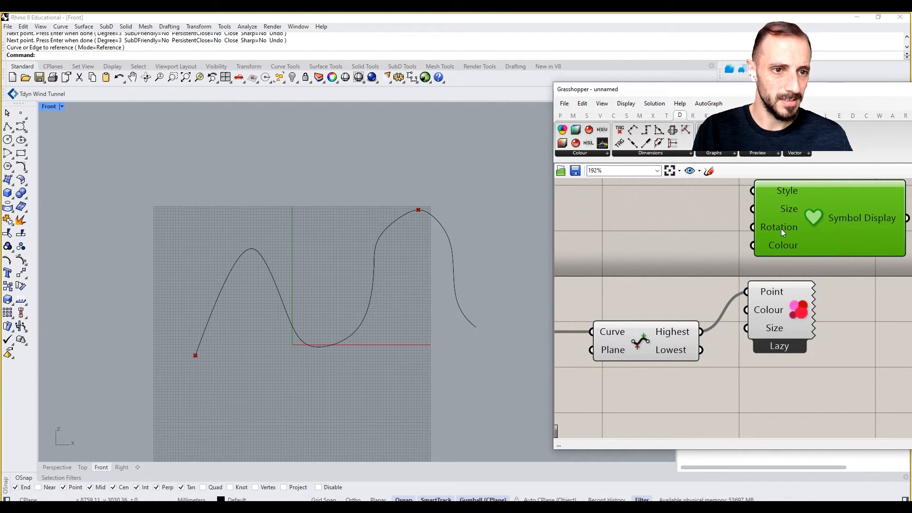
left_click_drag(782, 234, 777, 395)
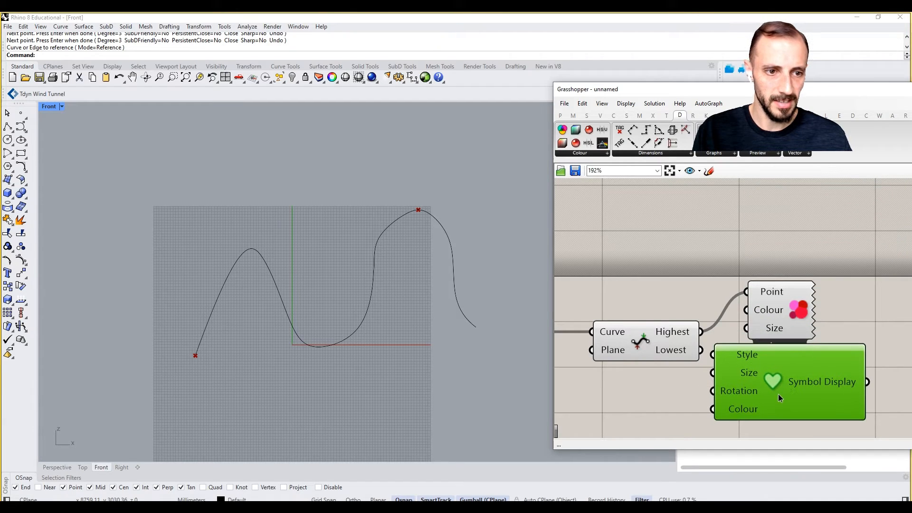
right_click_drag(778, 395, 775, 329)
left_click_drag(782, 309, 779, 335)
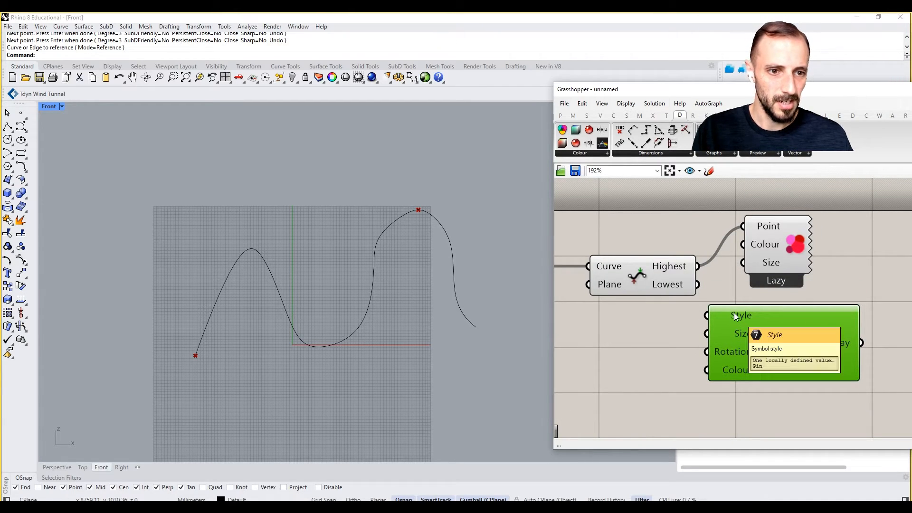
Connect the Highest output of Extremes to the Symbol component's Style input and inspect the curve's highest point up close.
right_click_drag(463, 239, 444, 239)
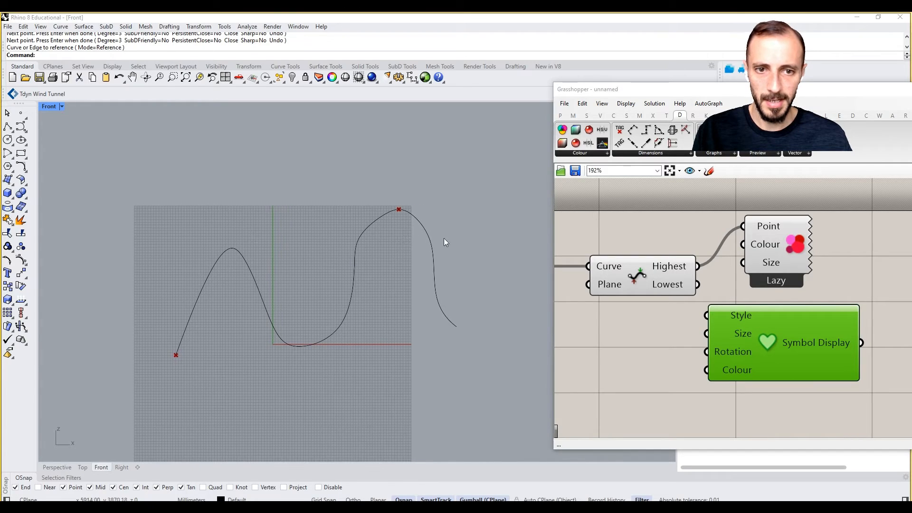
left_click_drag(697, 266, 708, 309)
scroll(726, 320, "up", 2)
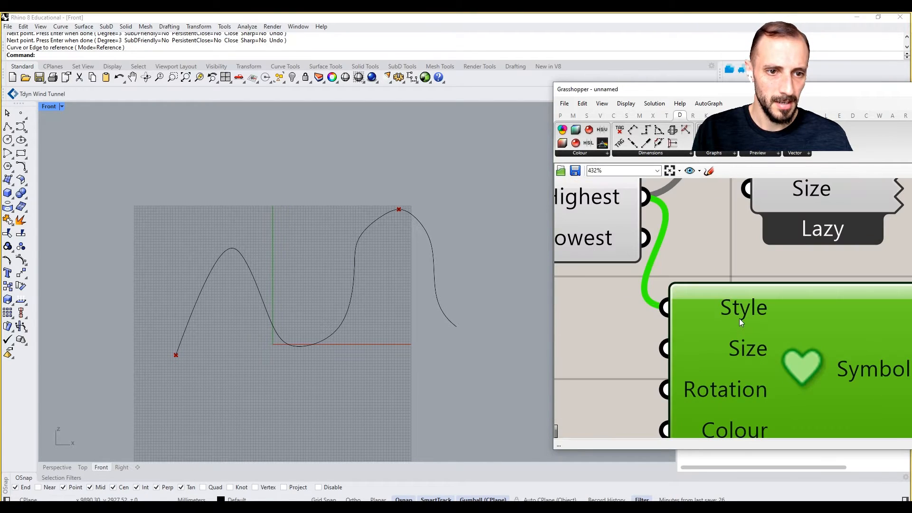
scroll(399, 215, "up", 5)
scroll(380, 219, "up", 4)
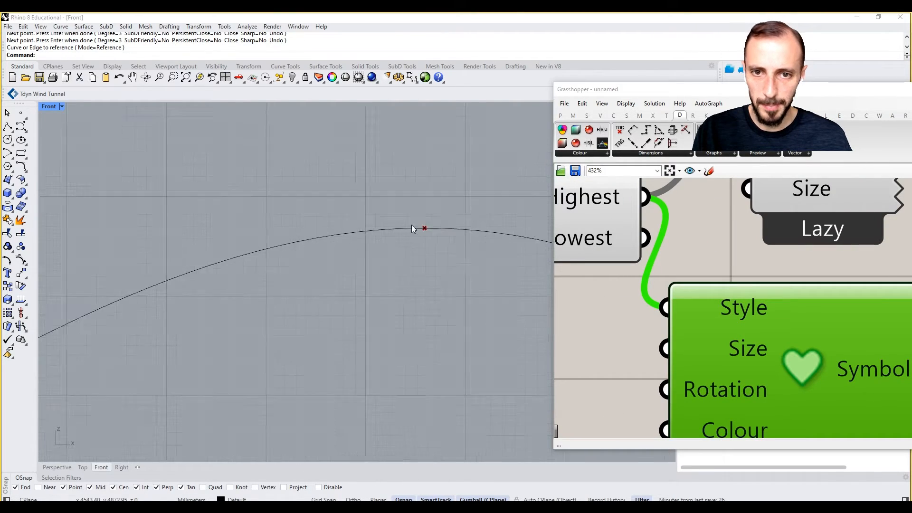
scroll(428, 226, "up", 3)
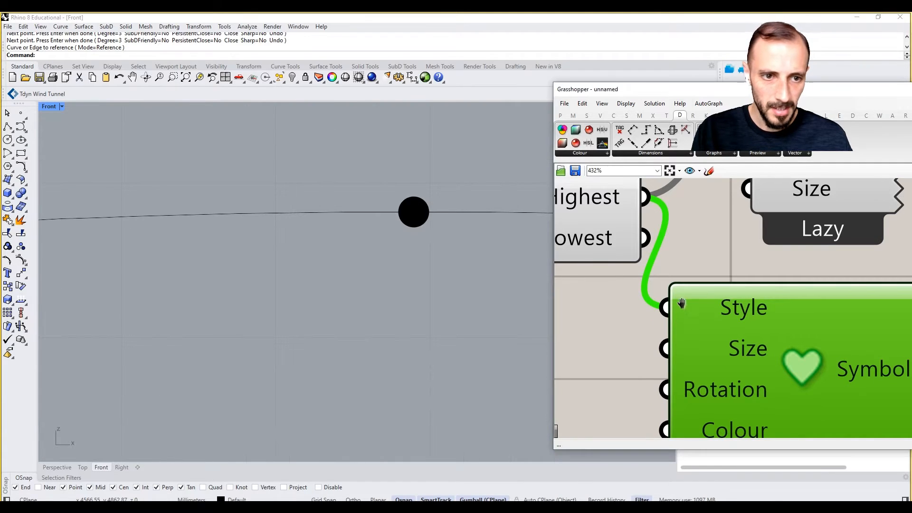
Add a Symbol Display component above the Dot Display component and connect the Highest output of Extremes to its Location input.
scroll(740, 262, "down", 3)
left_click(740, 262)
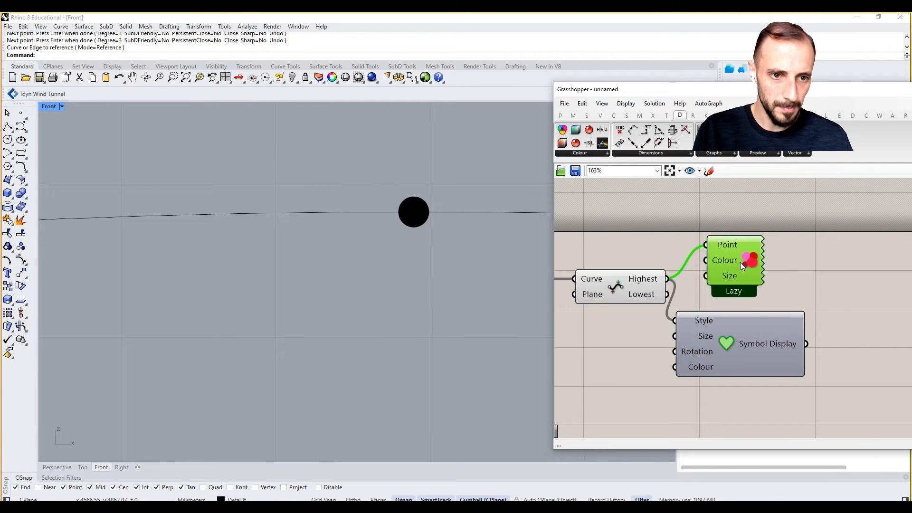
left_click(760, 153)
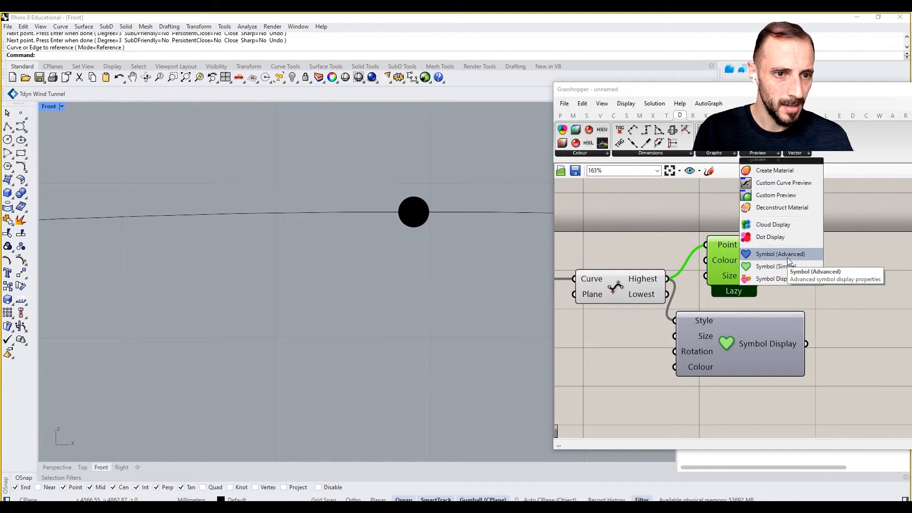
left_click_drag(788, 281, 718, 212)
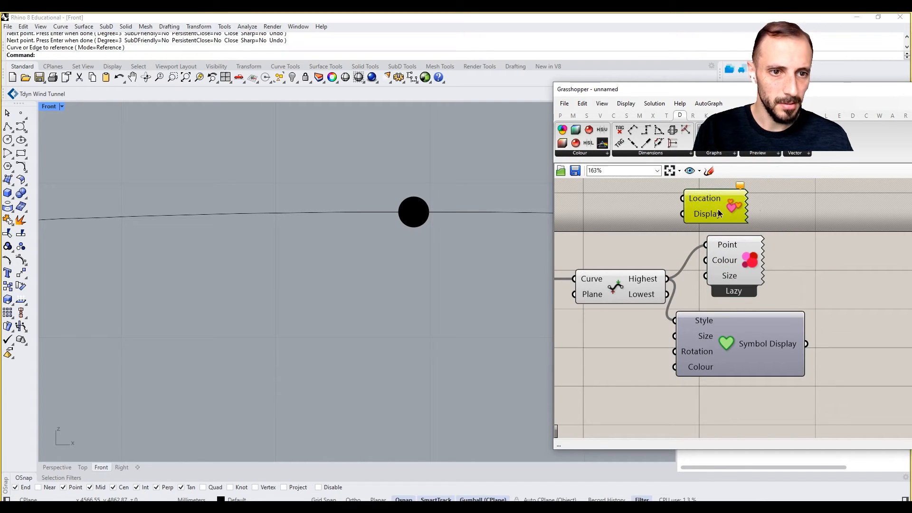
left_click_drag(667, 279, 683, 208)
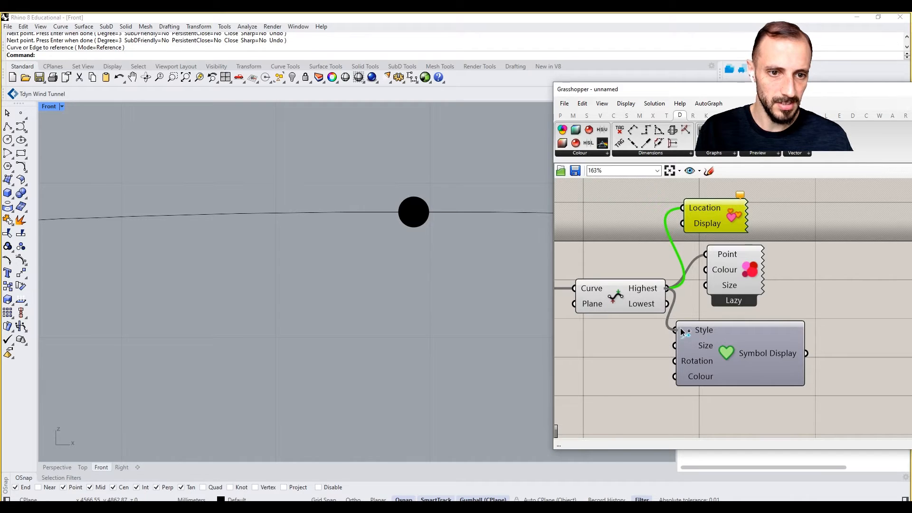
Delete the Dot Display component, reposition the Symbol (Simple) component below Extremes, and look at the style options of its Style input.
left_click(739, 280)
key("Delete")
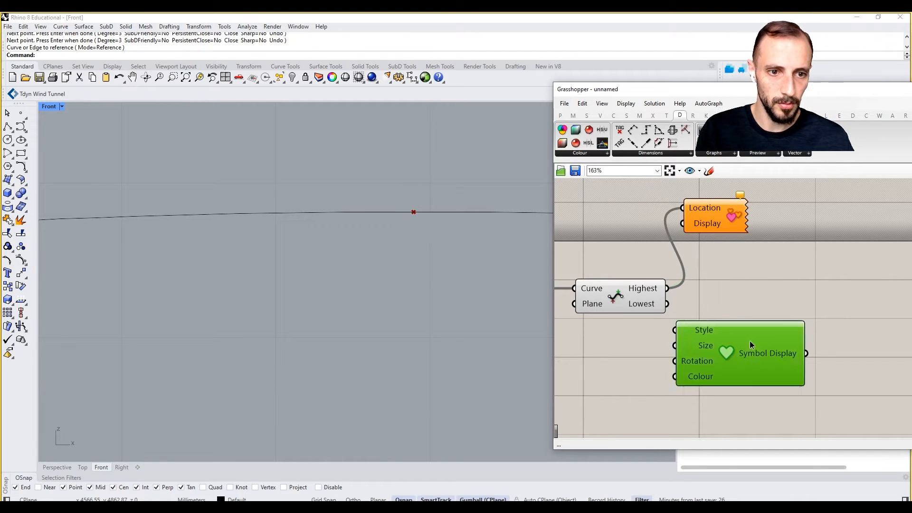
left_click_drag(748, 344, 689, 369)
right_click(644, 360)
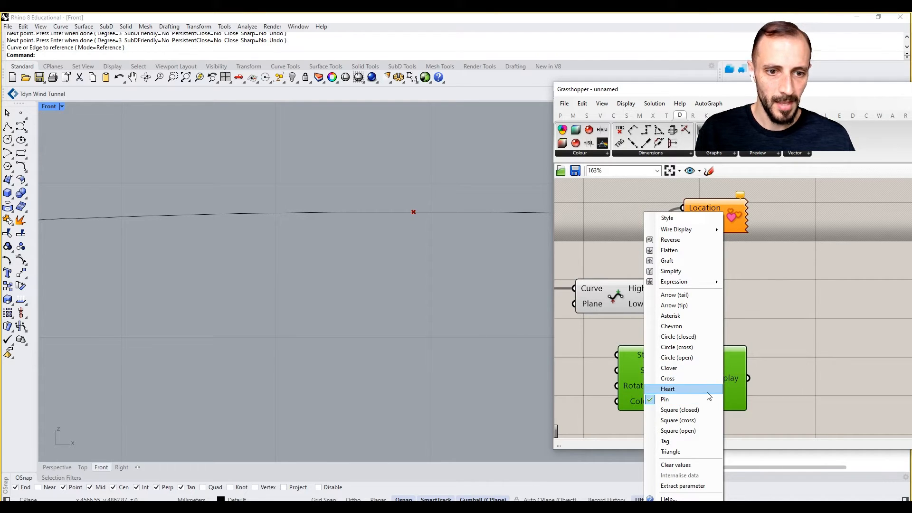
left_click(795, 333)
Add a number slider with the value 5 and connect it to the Size input of the Symbol (Simple) component.
right_click_drag(572, 382, 617, 365)
double_click(617, 365)
type("5")
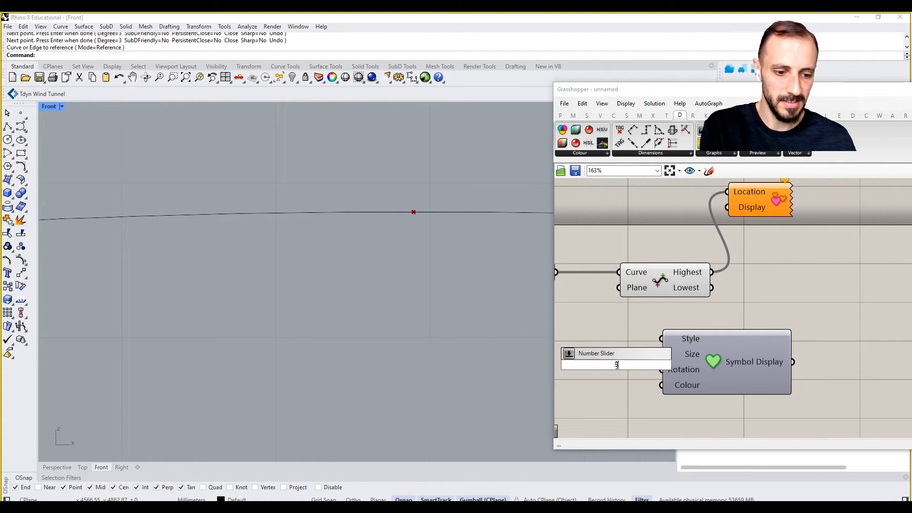
key("Return")
mouse_move(663, 367)
left_mouse_down()
mouse_move(589, 364)
mouse_move(661, 355)
left_mouse_up()
Connect the Symbol (Simple) output to the Display input of the Symbol Display component and set the size slider to 10.
left_click_drag(792, 362, 830, 247)
scroll(626, 346, "up", 2)
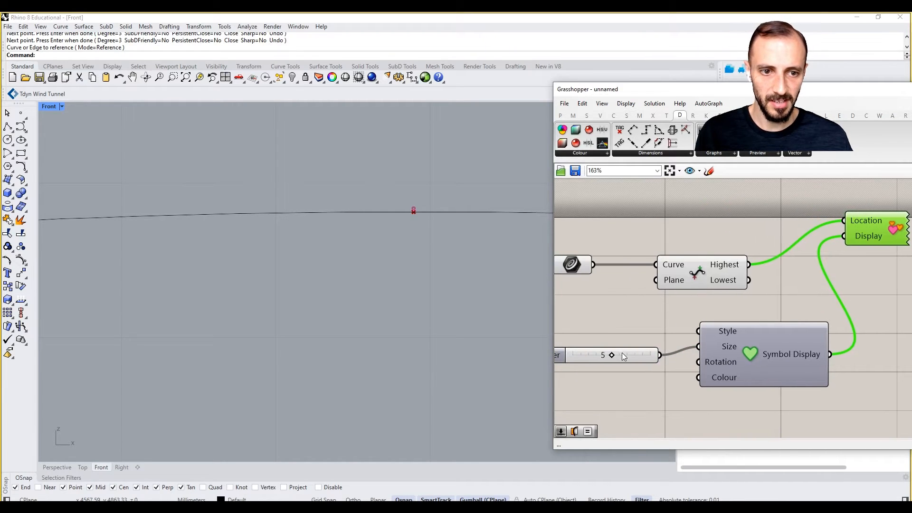
left_click_drag(607, 356, 693, 357)
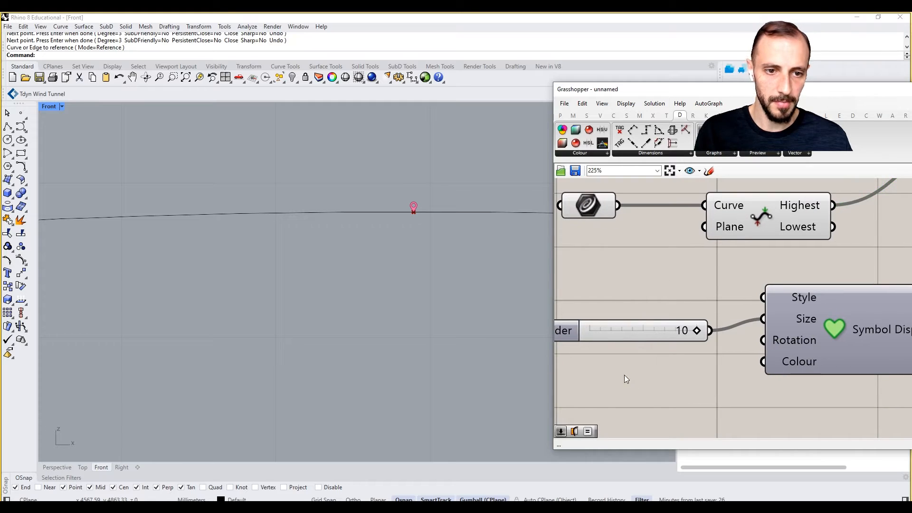
Try a second number slider of 50 on the symbol's Size input, reconnect the slider of 10, and delete the extra slider.
double_click(624, 374)
type("50")
key("Return")
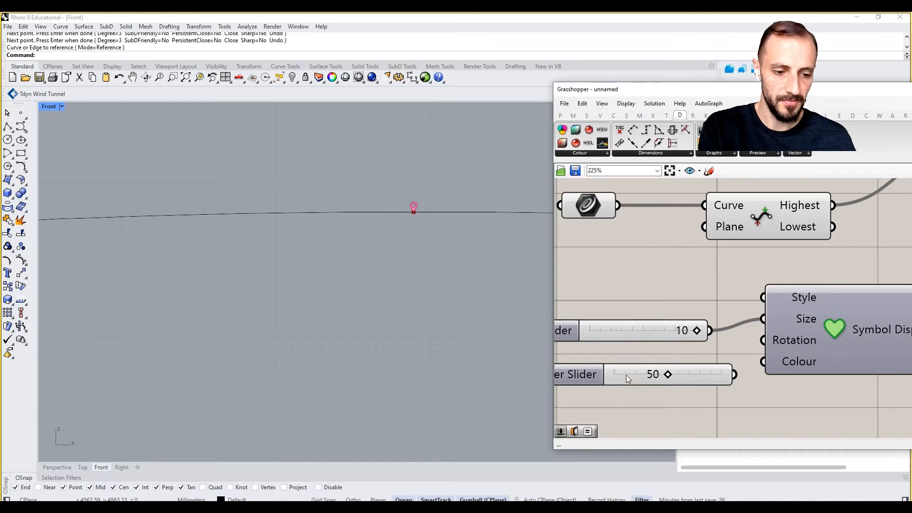
left_click_drag(734, 374, 762, 319)
scroll(391, 281, "up", 1)
scroll(385, 314, "down", 5)
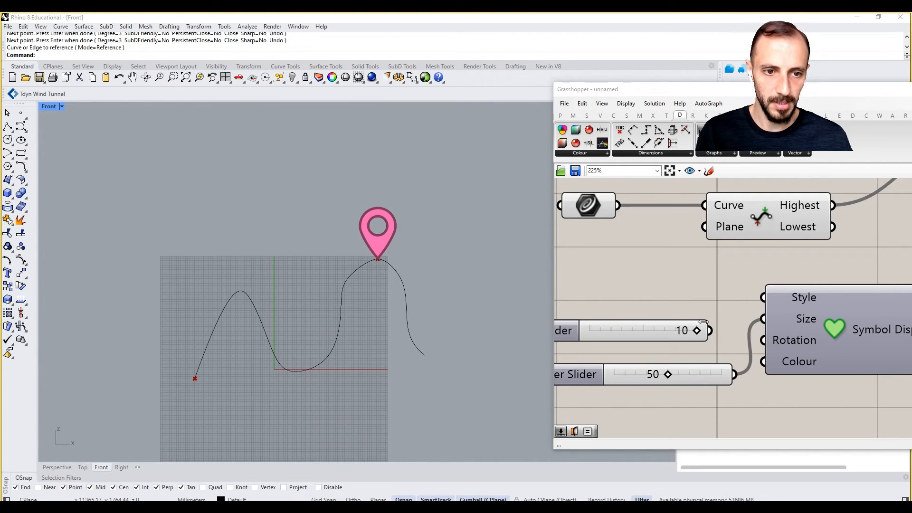
left_click_drag(709, 330, 762, 319)
left_click(709, 375)
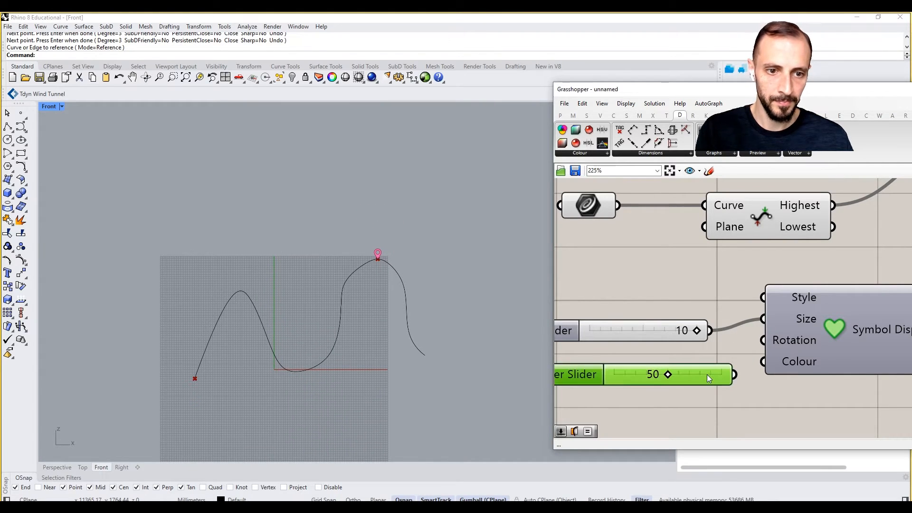
key("Delete")
Align the size slider with the symbol's Size input and shift the Symbol Display component slightly lower to tidy the layout.
right_click_drag(706, 375, 656, 374)
left_click(605, 329)
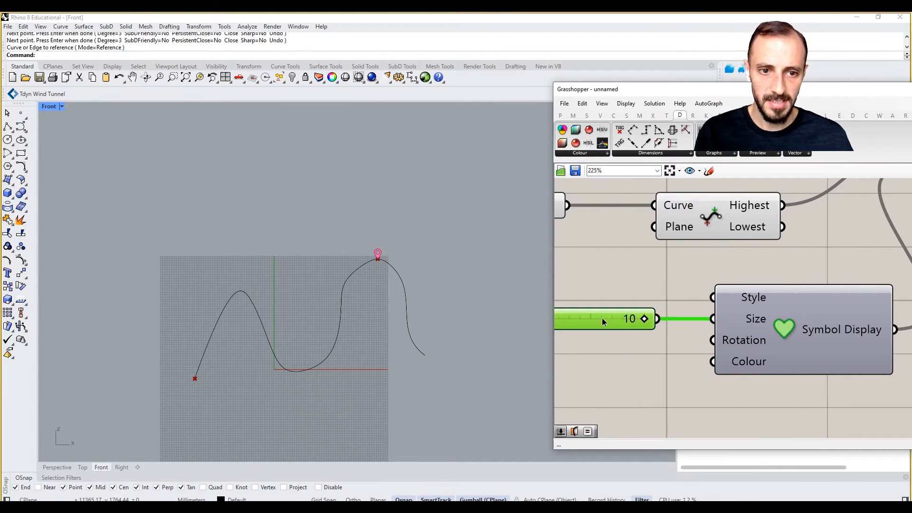
scroll(696, 331, "down", 3)
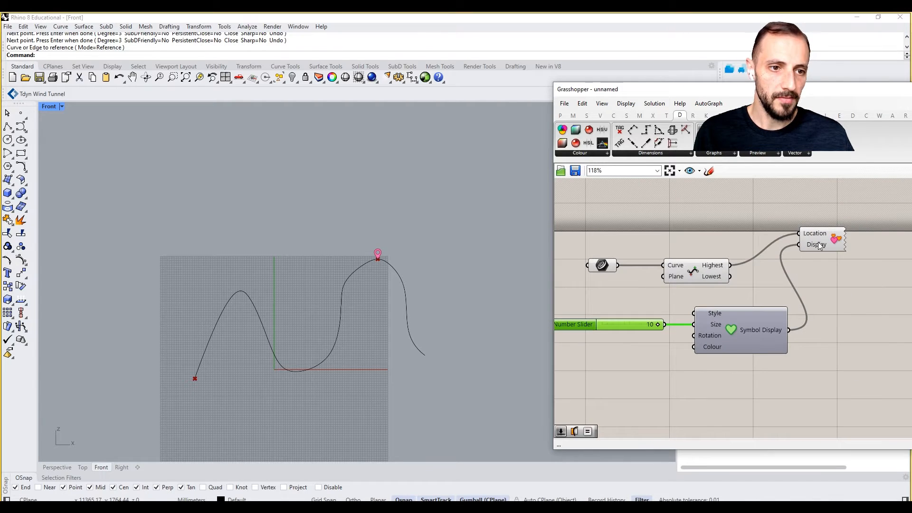
left_click(826, 252)
right_click_drag(731, 242, 747, 236)
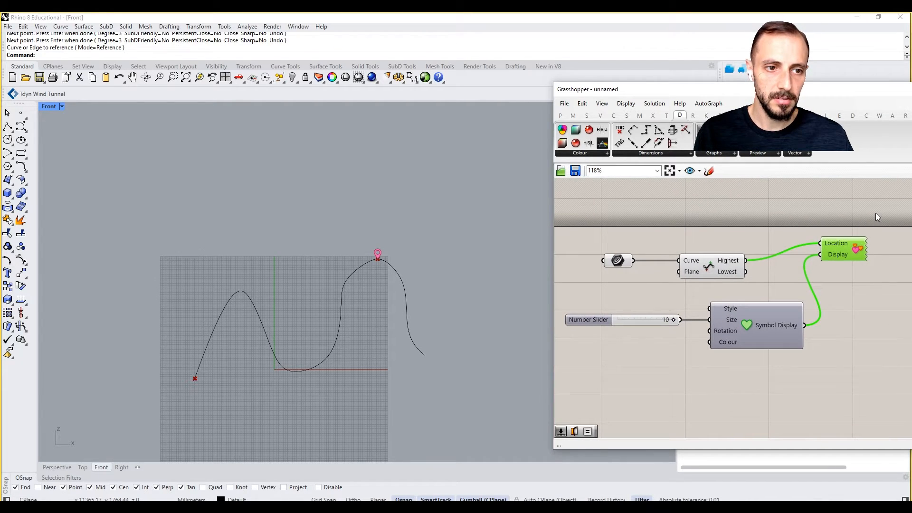
left_click(651, 366)
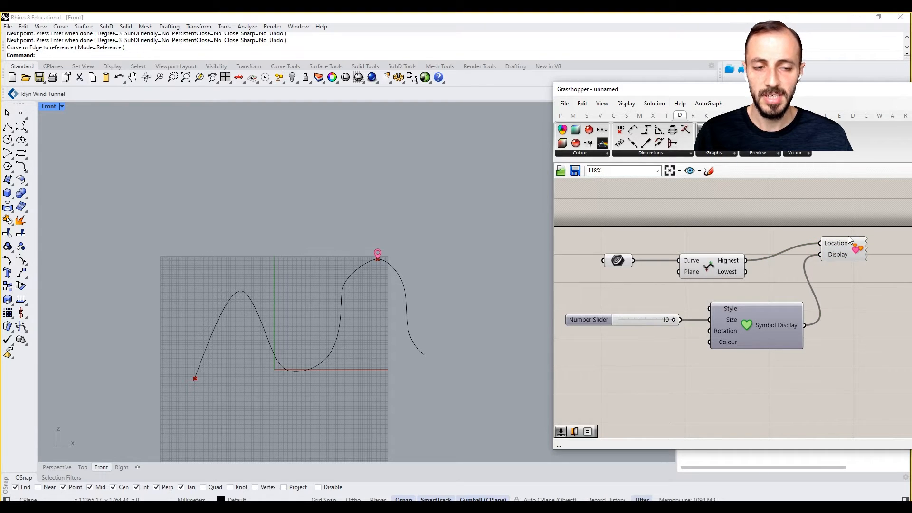
left_click(834, 243)
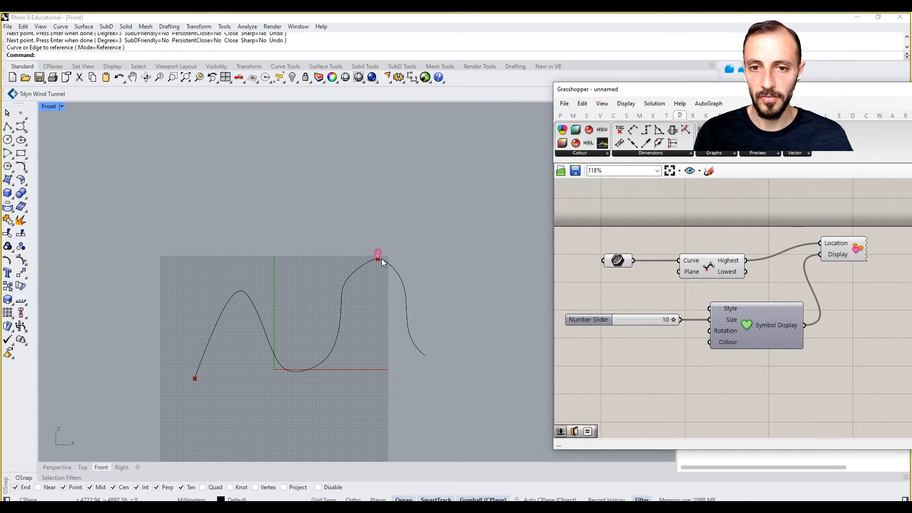
Add a second Curve parameter in the empty area below the size slider and reference the wavy curve in it.
scroll(375, 258, "up", 5)
scroll(374, 261, "down", 3)
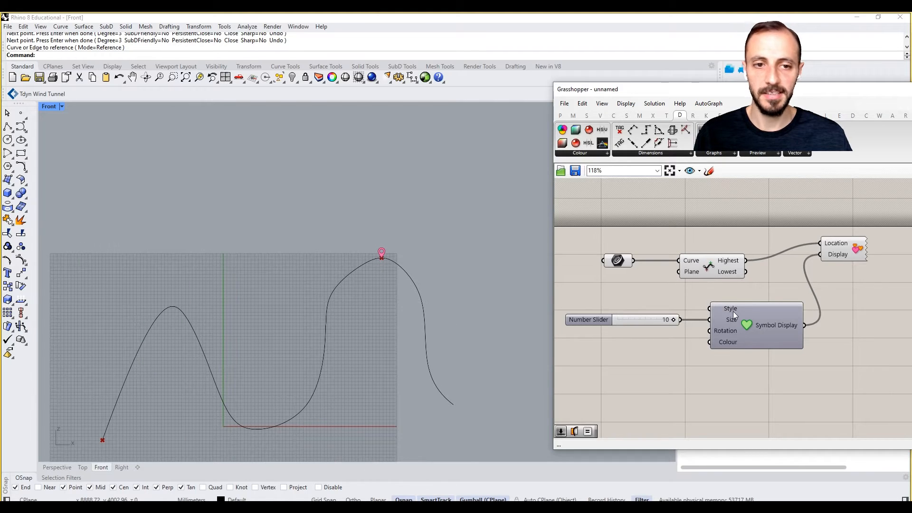
right_click_drag(733, 311, 733, 286)
right_click_drag(614, 389, 623, 368)
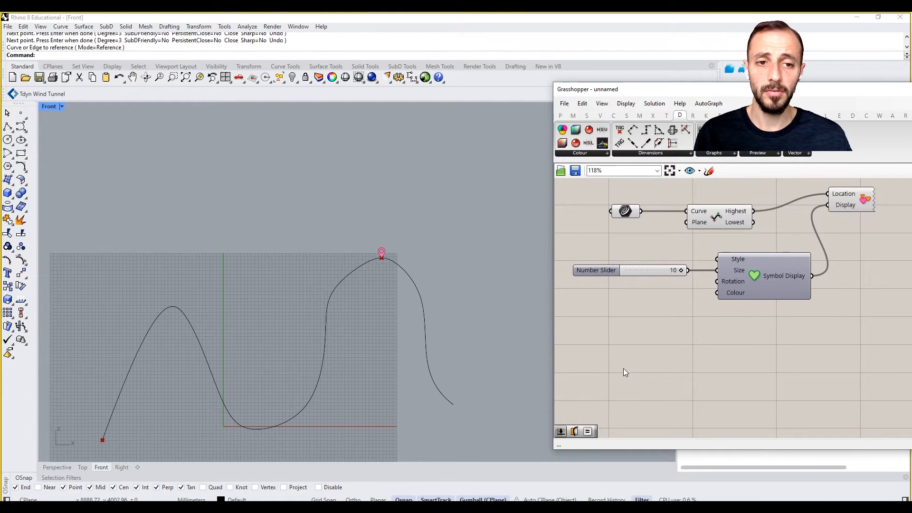
double_click(623, 376)
type("cur")
key("Return")
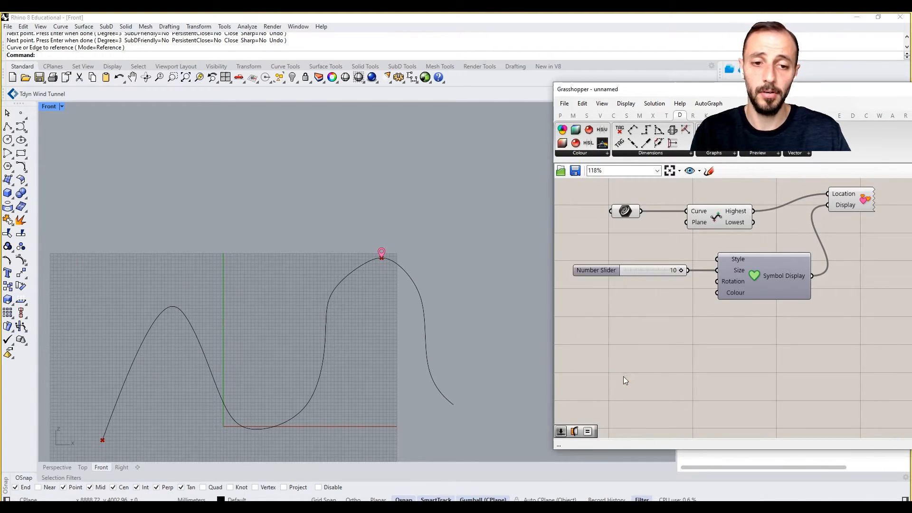
scroll(624, 376, "up", 3)
right_click(623, 376)
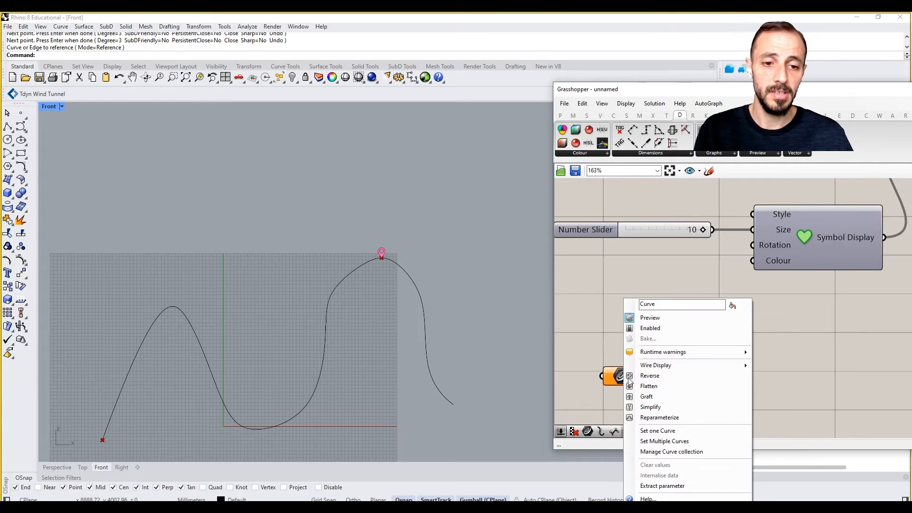
left_click(657, 430)
left_click(420, 297)
Move the new Curve parameter further down, away from the symbol components.
right_click_drag(622, 389, 632, 353)
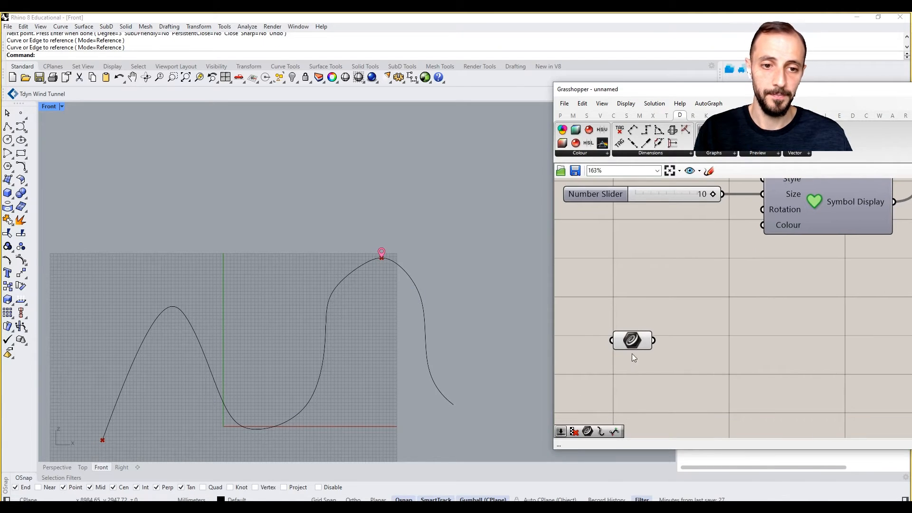
left_click_drag(632, 346, 634, 375)
scroll(650, 327, "down", 2)
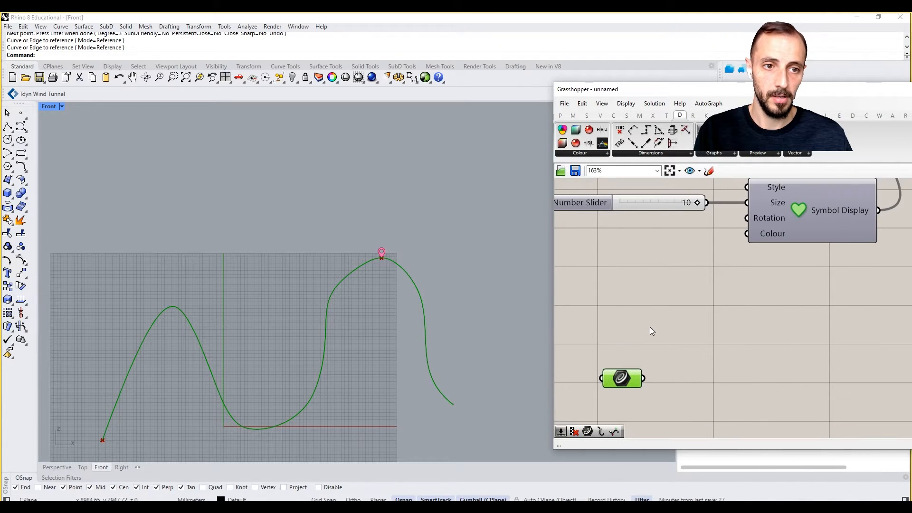
left_click(639, 351)
scroll(680, 353, "down", 3)
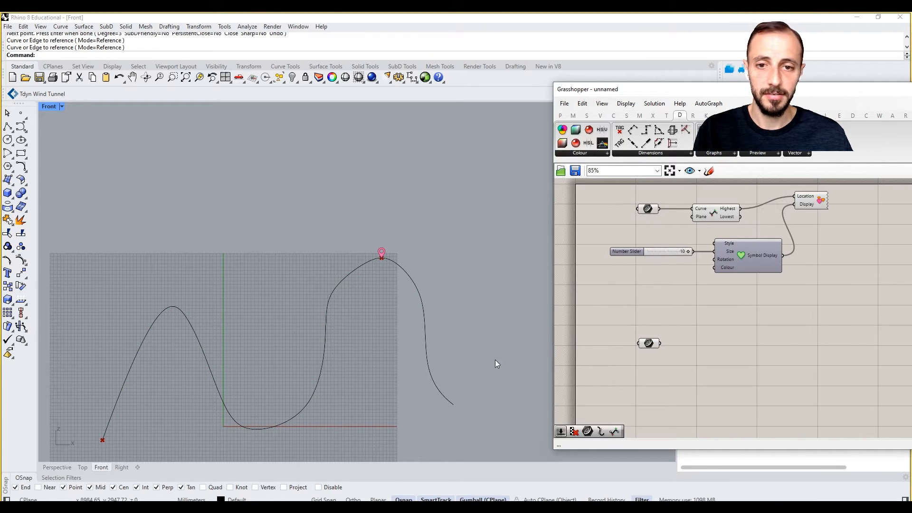
right_click_drag(300, 324, 310, 301)
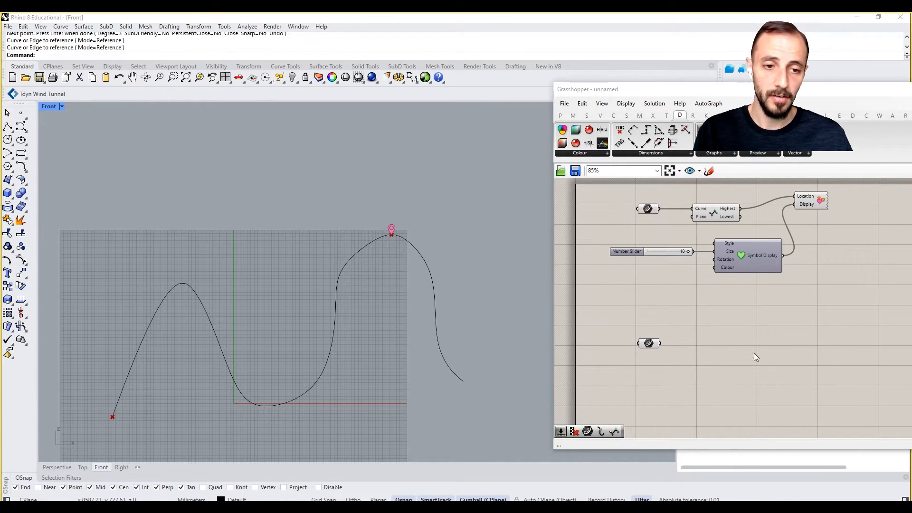
Add an Evaluate Curve component, feed the new Curve parameter into its Curve input, and reparameterize that input.
double_click(719, 352)
type("evaluate")
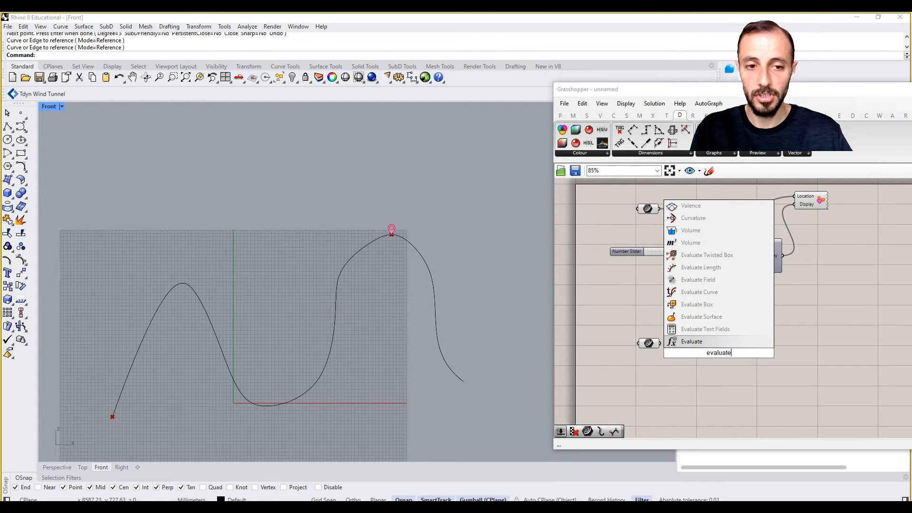
left_click(699, 293)
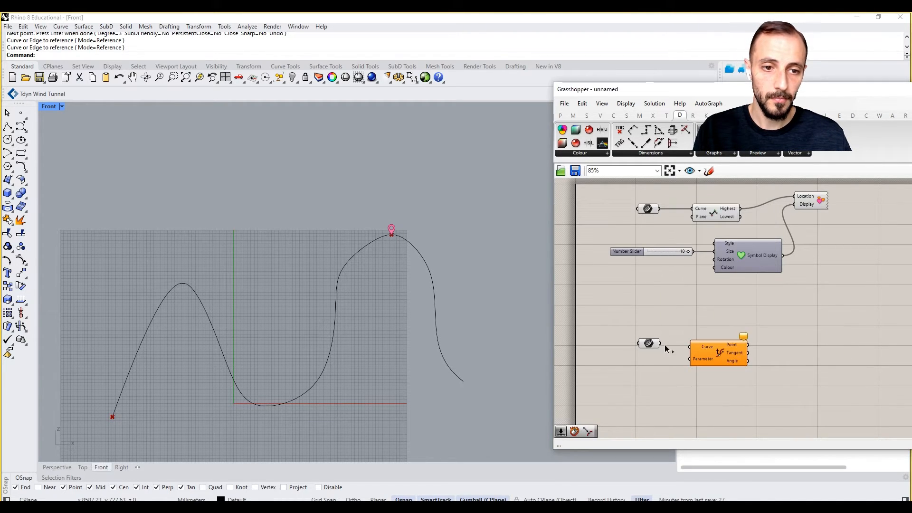
left_click_drag(664, 348, 698, 345)
right_click(699, 346)
left_click(732, 418)
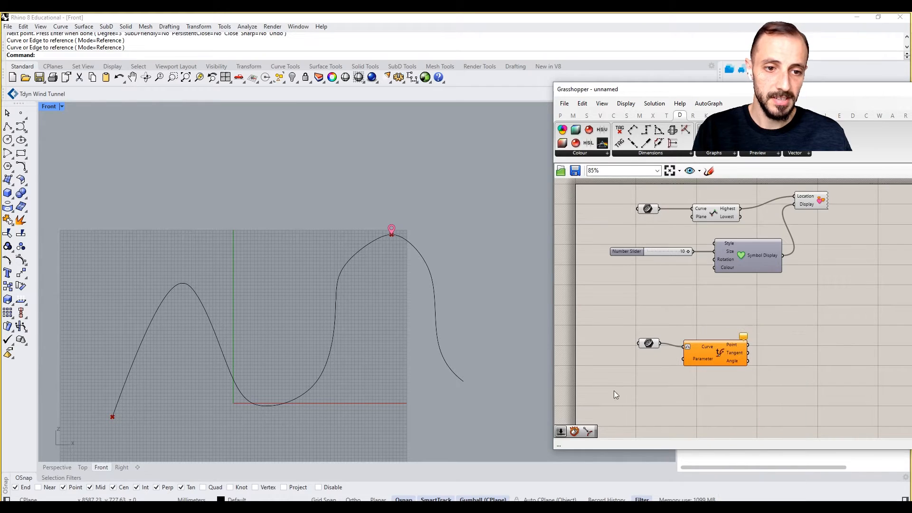
Add a 0 to 1.000 number slider, connect it to Evaluate Curve's Parameter input, and set it to about 0.53.
double_click(614, 390)
type("1.000")
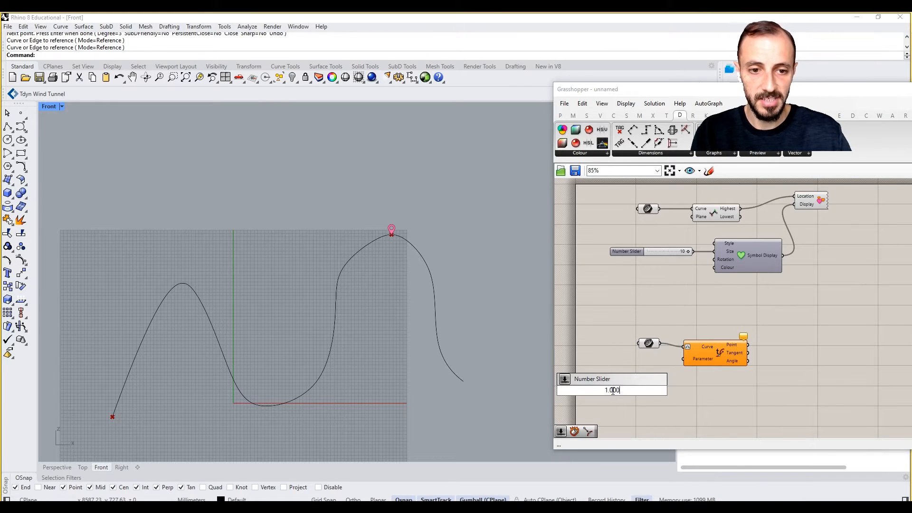
key("Return")
scroll(612, 391, "up", 3)
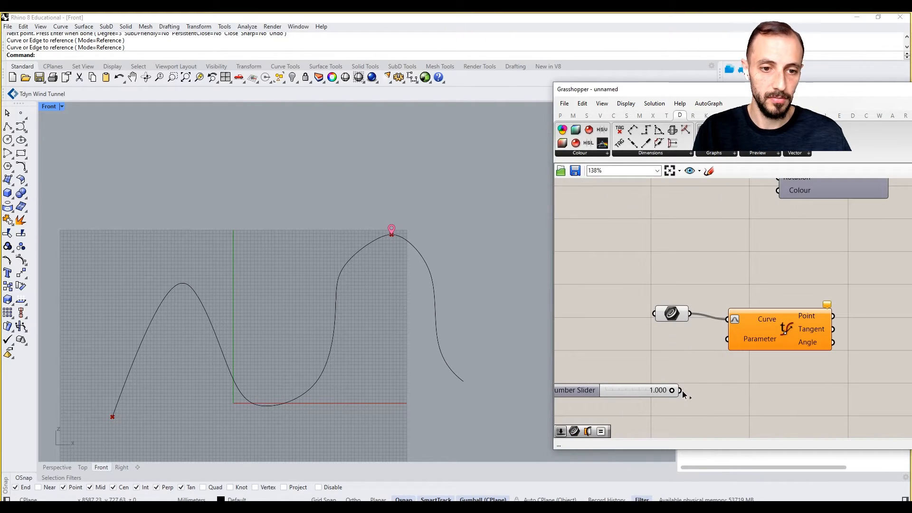
left_click_drag(680, 391, 727, 339)
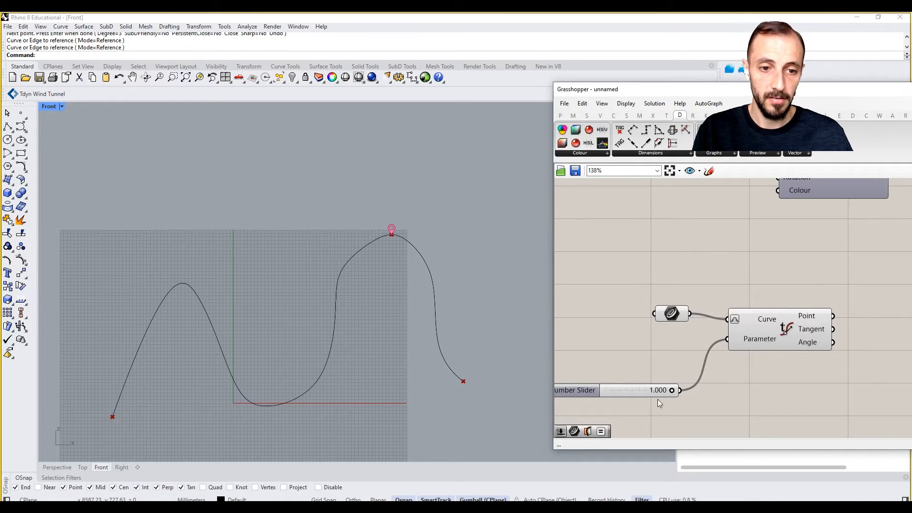
left_click_drag(671, 389, 626, 390)
Turn off the preview of the first Curve parameter, the Extremes component and the symbol components below it.
scroll(689, 374, "down", 4)
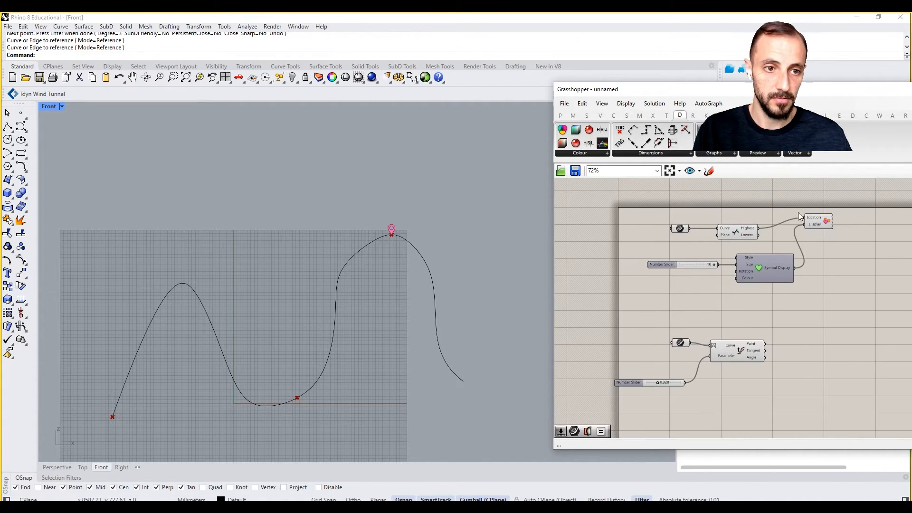
left_click_drag(801, 204, 657, 295)
right_click(657, 295)
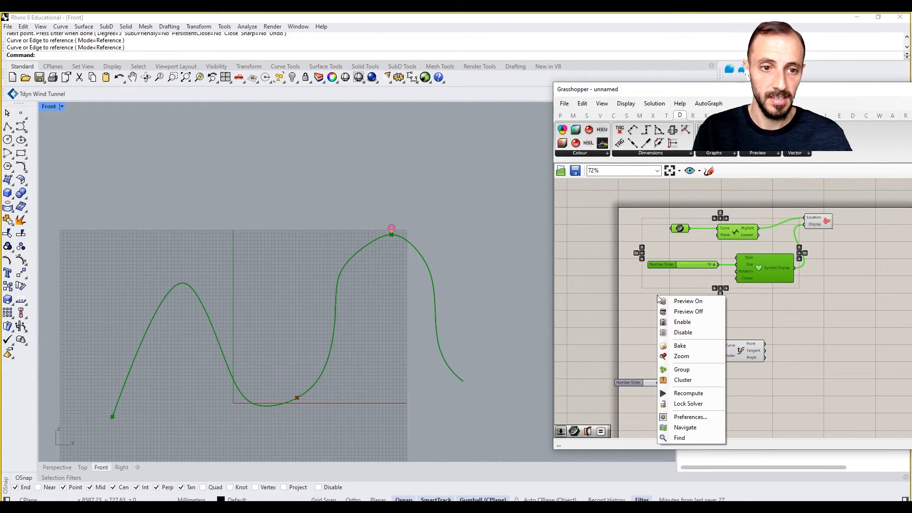
left_click(688, 312)
left_click(696, 298)
double_click(696, 299)
Duplicate the Symbol Display, Symbol (Simple) and size slider beside Evaluate Curve and connect its Point output to the copied Location input.
right_click_drag(792, 338, 718, 330)
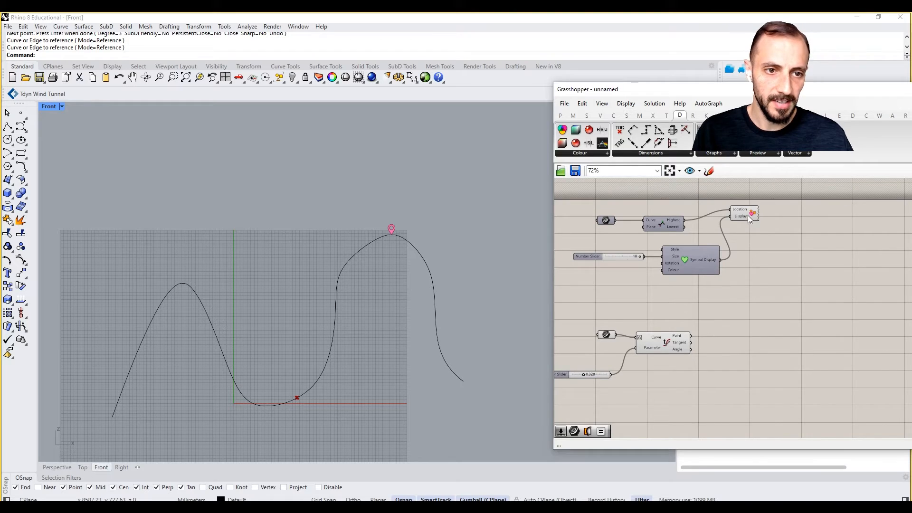
left_click_drag(748, 216, 772, 335, "alt")
left_click_drag(706, 286, 627, 256)
left_click_drag(687, 261, 764, 350, "alt")
left_click(702, 343)
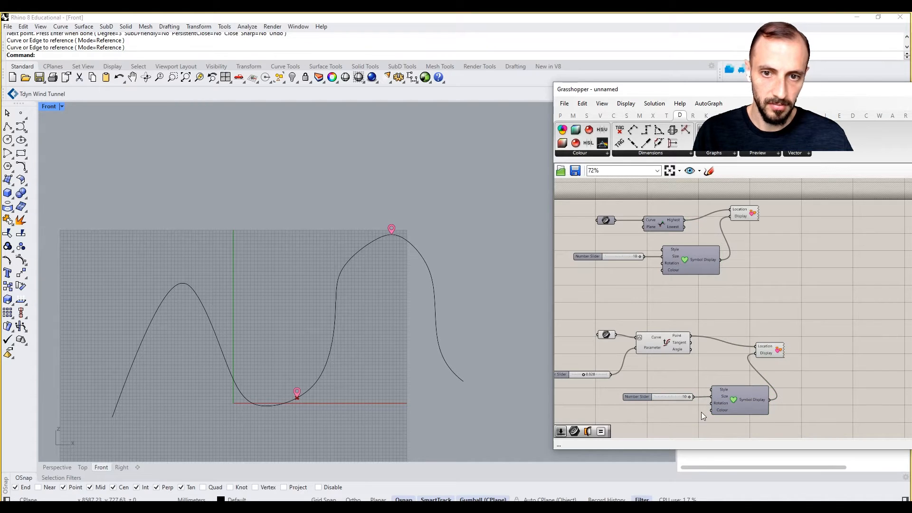
Try the Triangle and Arrow (tail) styles on the symbol component that marks the evaluated point.
scroll(716, 404, "up", 2)
right_click(734, 397)
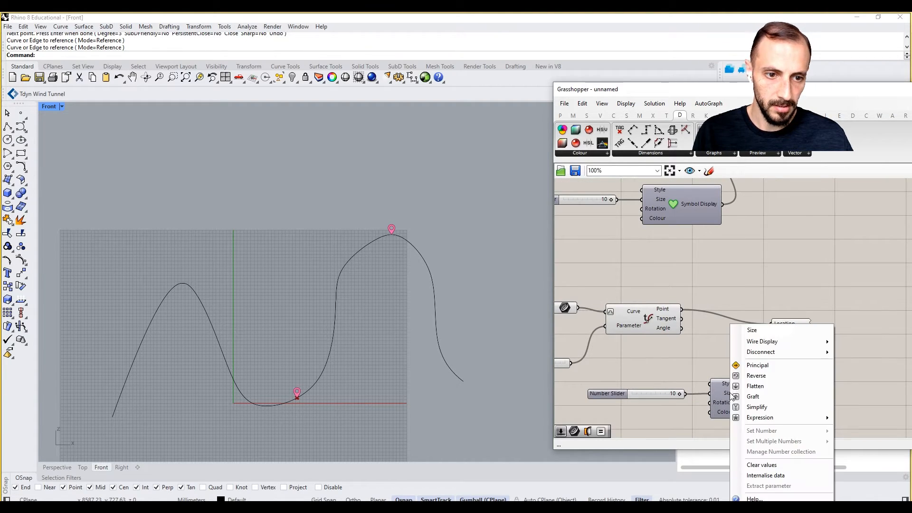
right_click(725, 386)
right_click(725, 386)
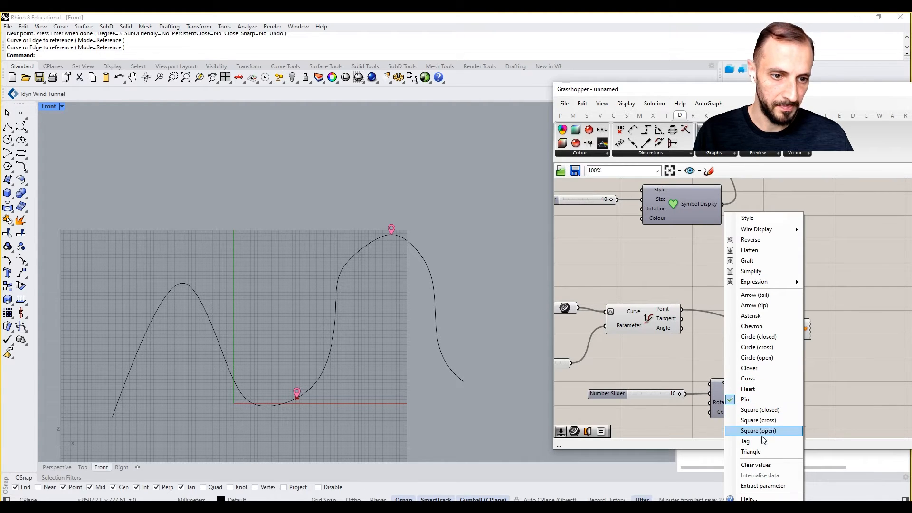
left_click(759, 450)
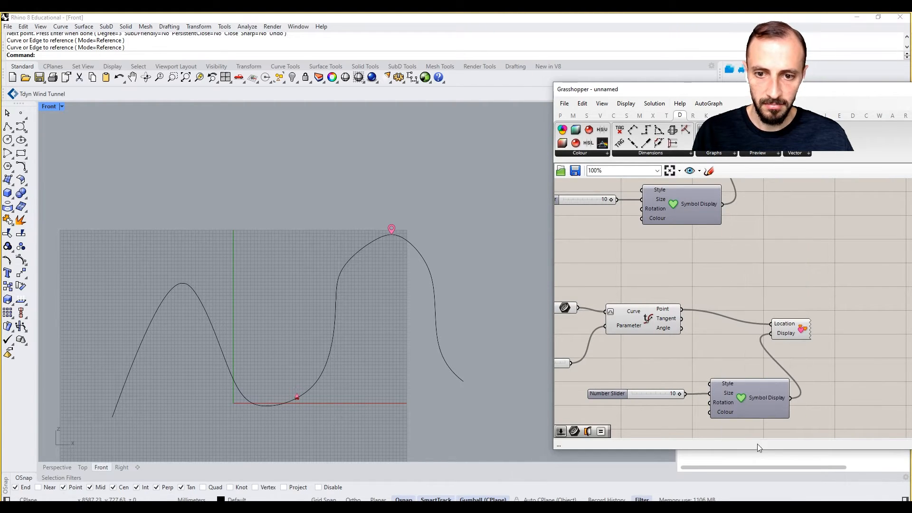
right_click(730, 392)
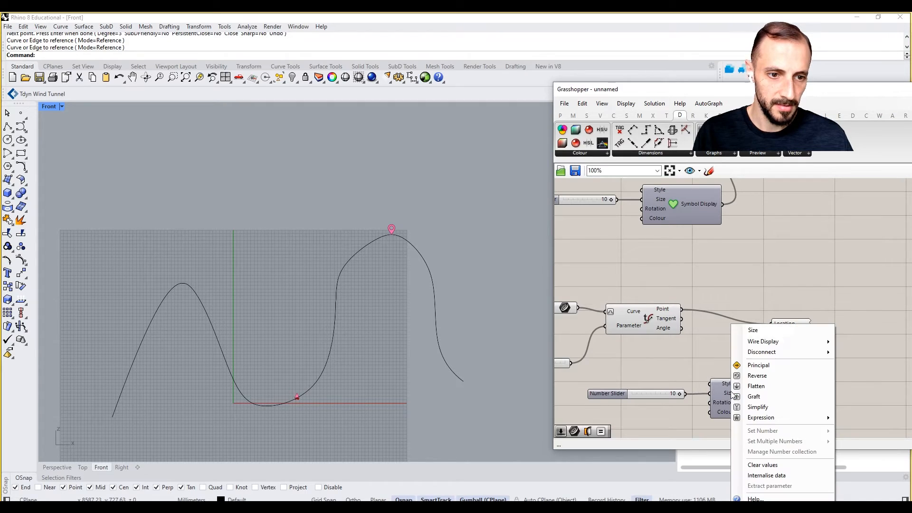
right_click(722, 384)
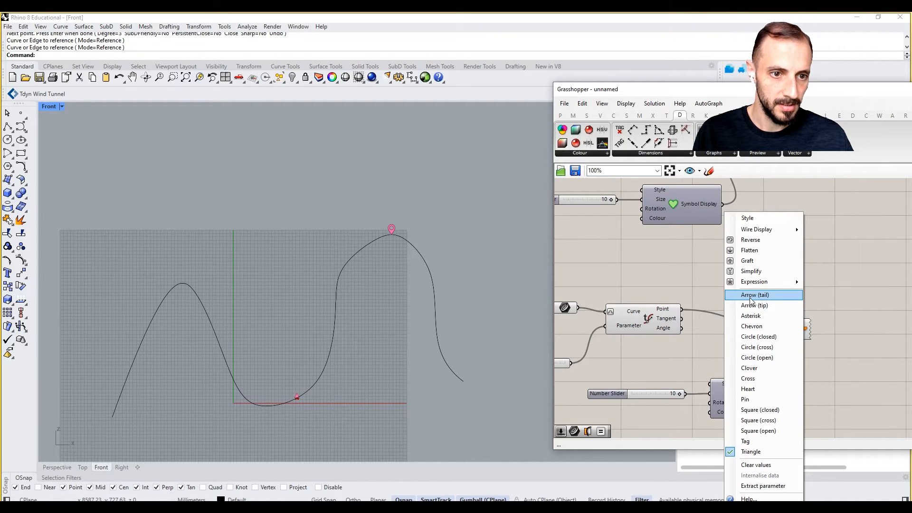
left_click(751, 296)
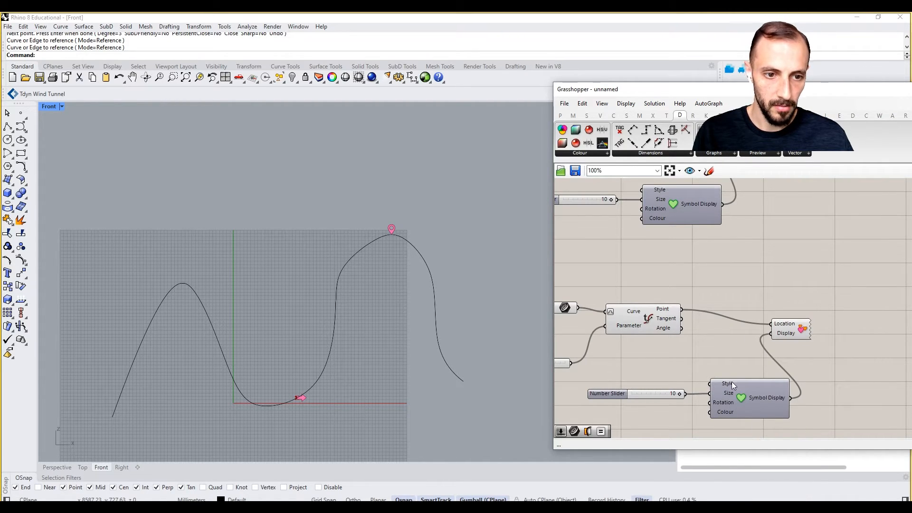
Set the style of the evaluated point's symbol to Arrow (tip).
right_click(730, 385)
left_click(760, 306)
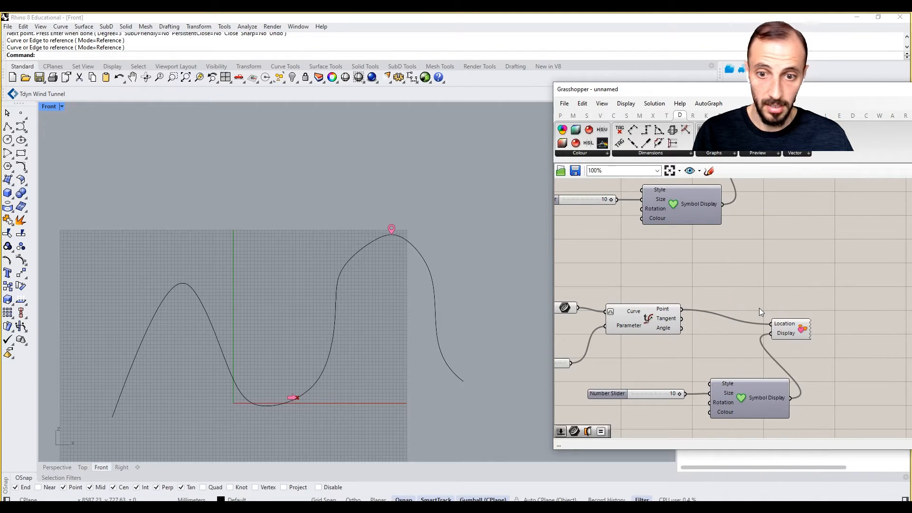
right_click(725, 384)
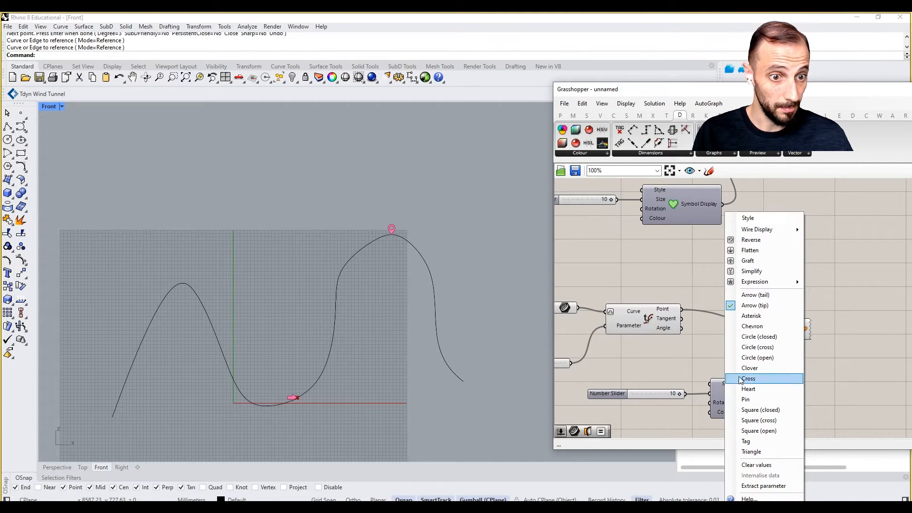
left_click(698, 357)
Add a number slider with value 90 and a Radians component below the evaluated point's symbol size slider.
right_click_drag(663, 384, 664, 354)
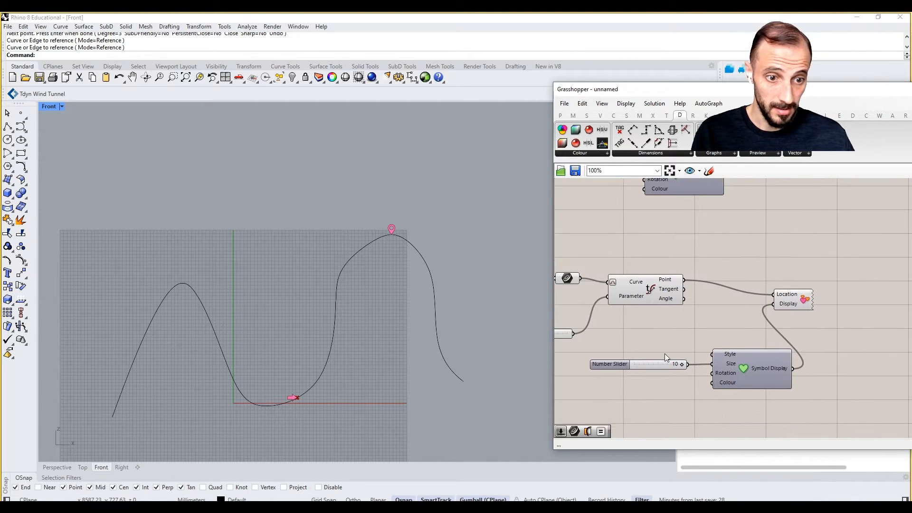
double_click(648, 395)
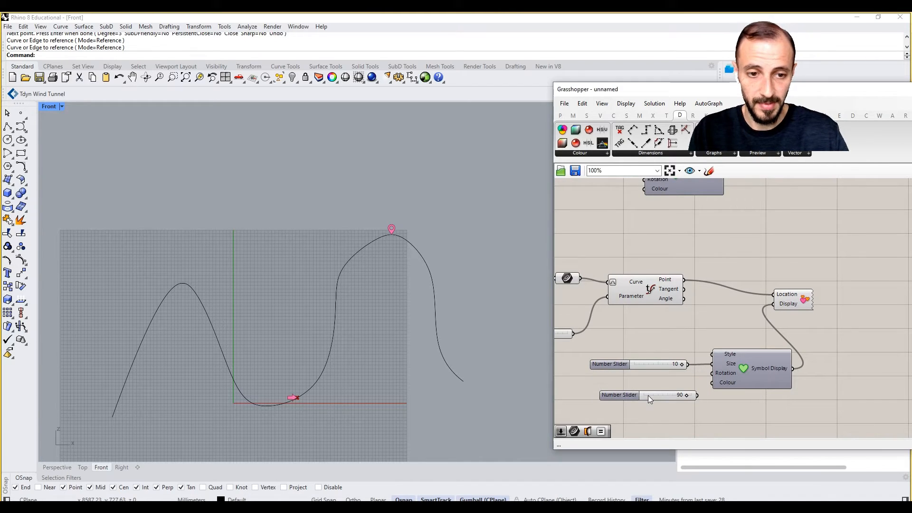
double_click(643, 411)
type("degre")
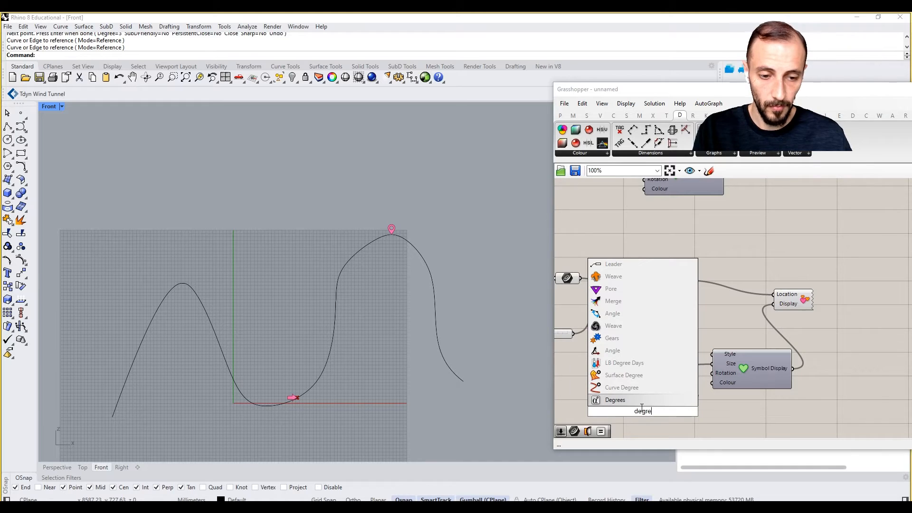
key("BackSpace")
key("BackSpace")
key("BackSpace")
key("BackSpace")
key("BackSpace")
type("rad")
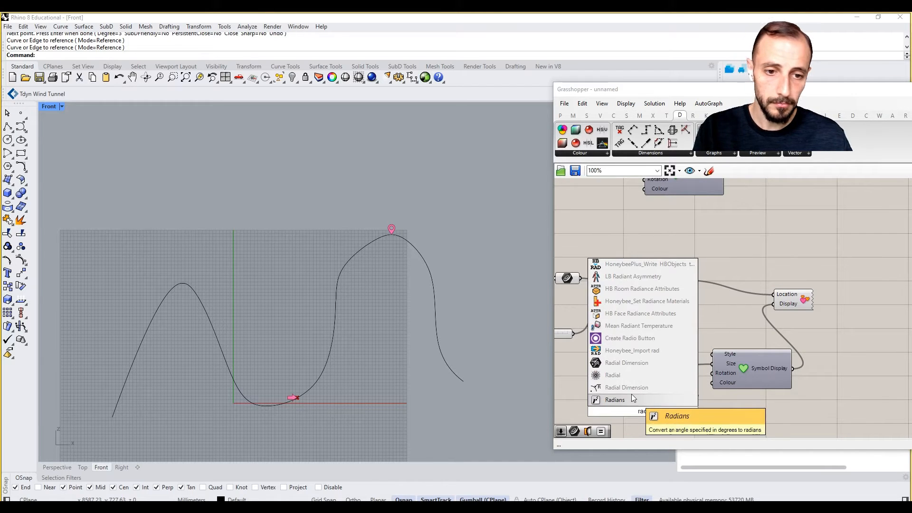
key("Return")
Connect the 90 slider to the Degrees input and the Radians output to the symbol's Rotation input.
right_click_drag(578, 400, 679, 361)
left_click_drag(672, 361, 719, 369)
right_click_drag(756, 383, 727, 388)
left_click_drag(747, 374, 785, 336)
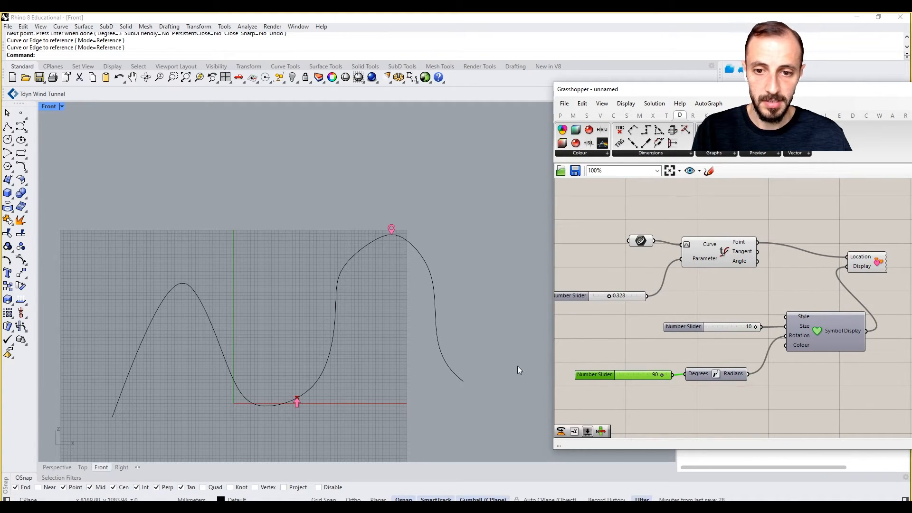
Add a Colour Swatch, connect it to the symbol's Colour input, and set the symbol's size slider to 8.
right_click_drag(813, 347, 787, 348)
left_click(751, 418)
double_click(751, 418)
type("swa")
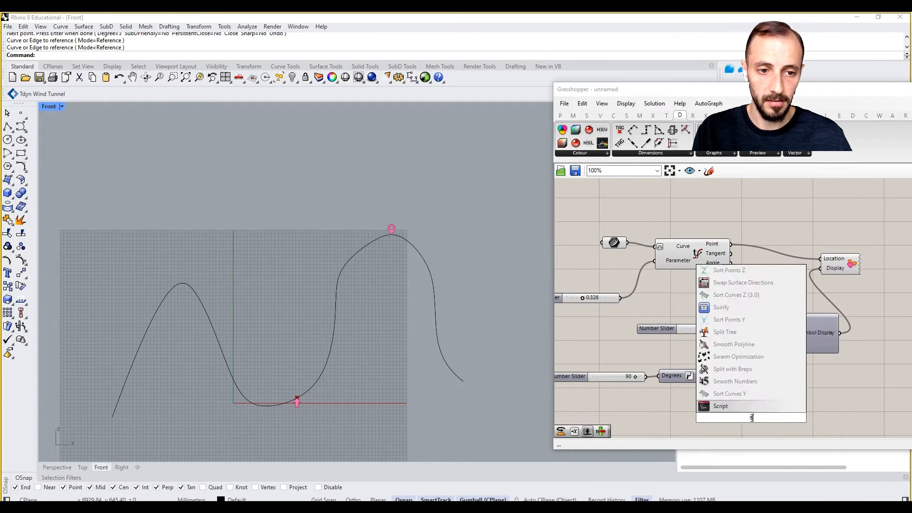
left_click(734, 358)
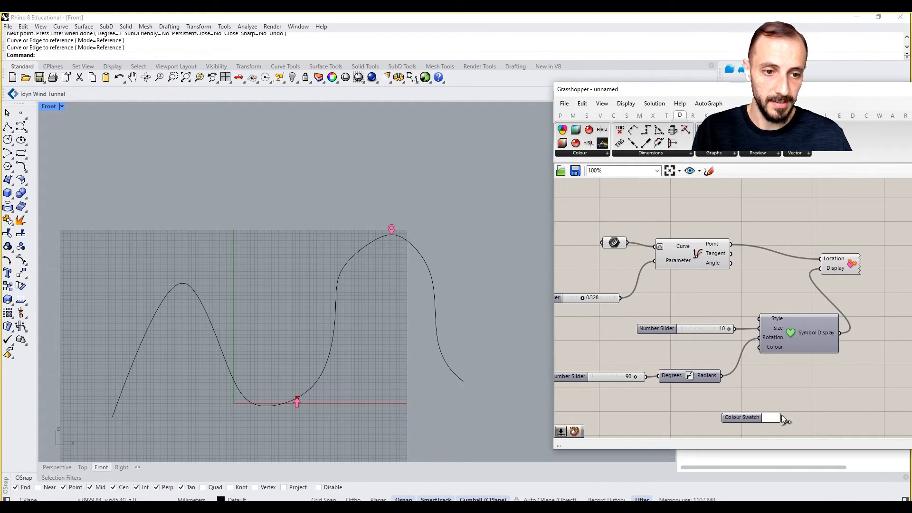
left_click_drag(781, 417, 718, 332)
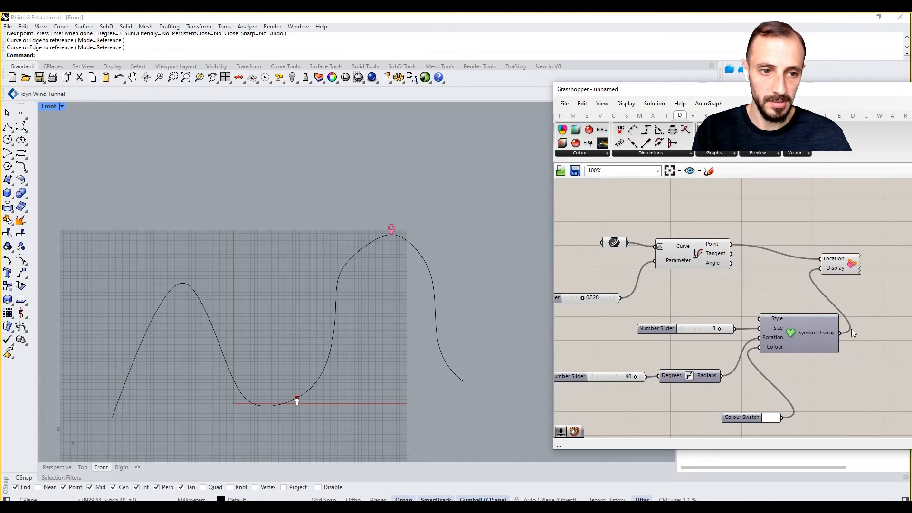
Turn off the preview of the second Curve parameter and the Evaluate Curve component.
right_click_drag(756, 391, 771, 387)
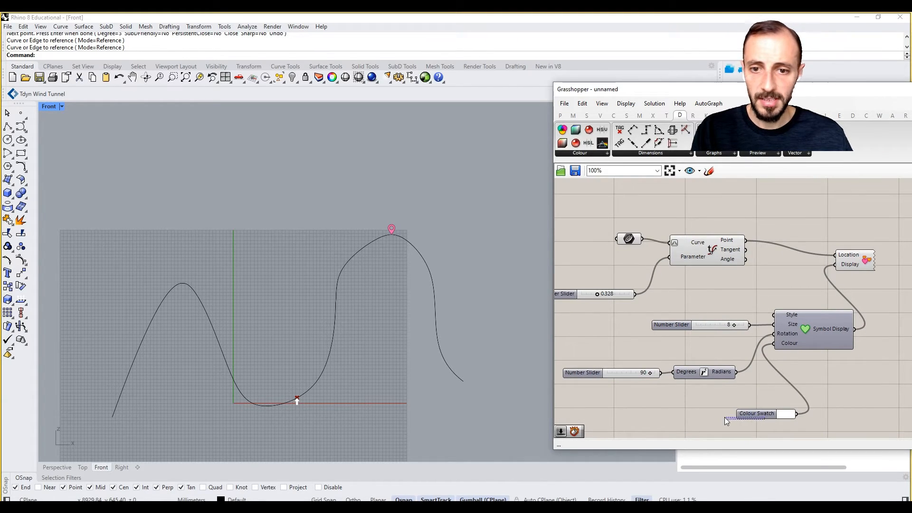
left_click_drag(724, 417, 723, 417)
left_click_drag(761, 211, 586, 316)
right_click(608, 231)
left_click(639, 247)
right_click_drag(729, 264, 647, 304)
left_click(701, 251)
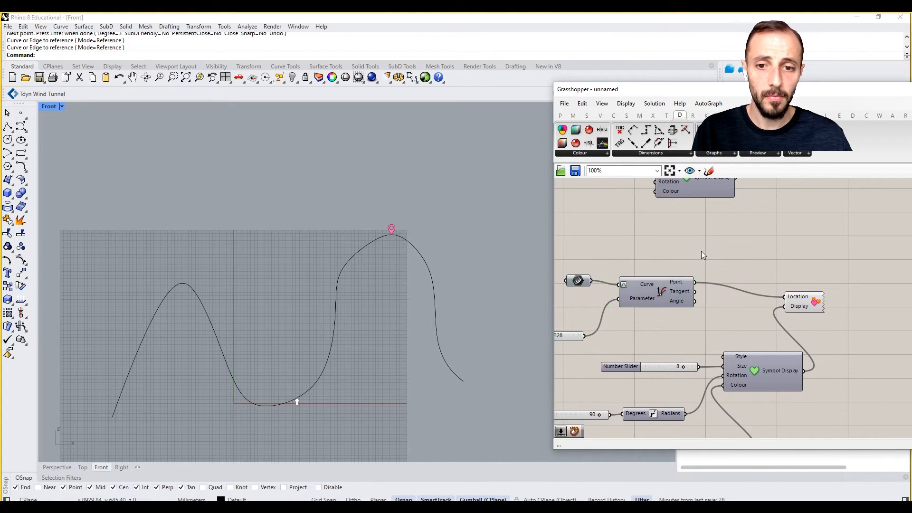
Place a Galapagos component above the Evaluate Curve group and move the lower Location/Display symbol component farther right.
left_click(560, 115)
left_click(725, 156)
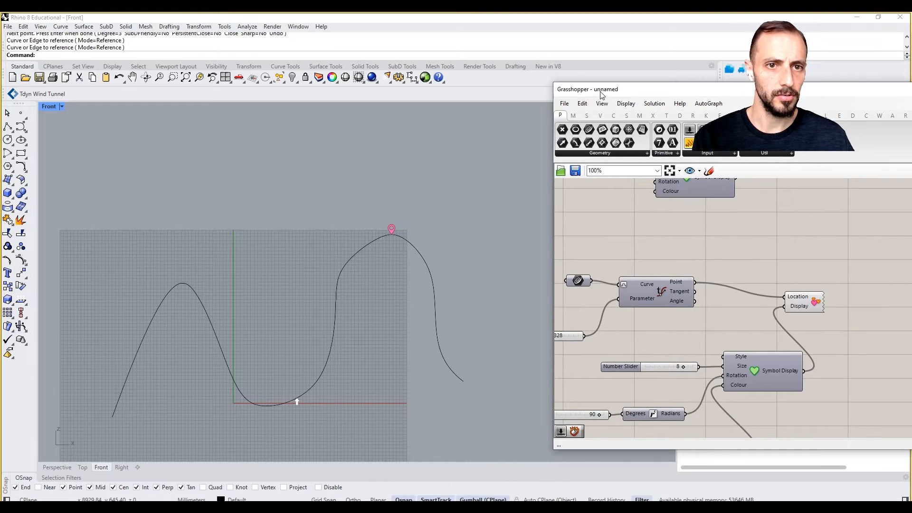
left_click_drag(601, 94, 509, 99)
left_click(600, 159)
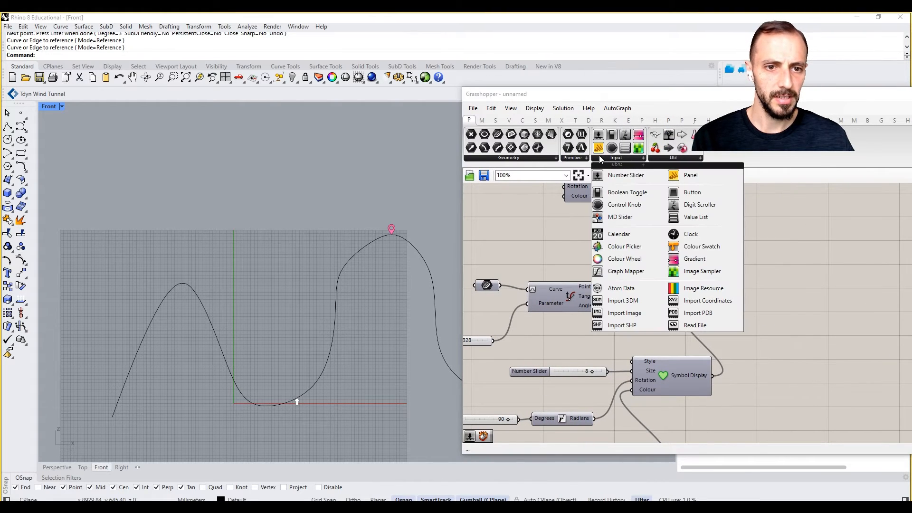
left_click(665, 158)
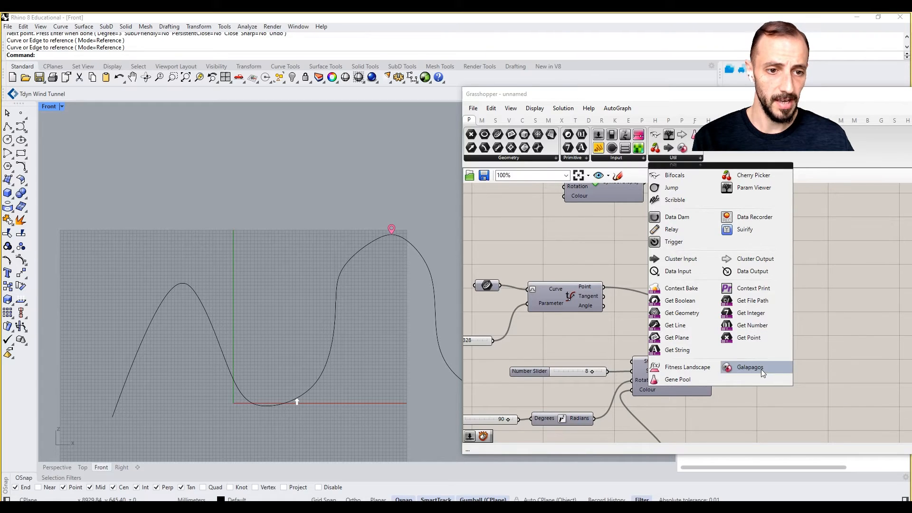
left_click_drag(740, 369, 837, 285)
left_click(784, 248)
right_click_drag(784, 248, 791, 271)
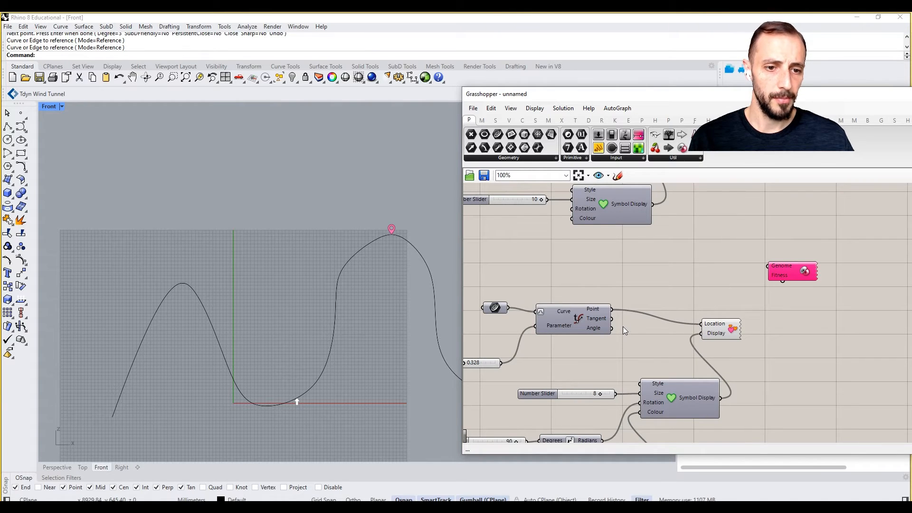
left_click_drag(703, 331, 812, 349)
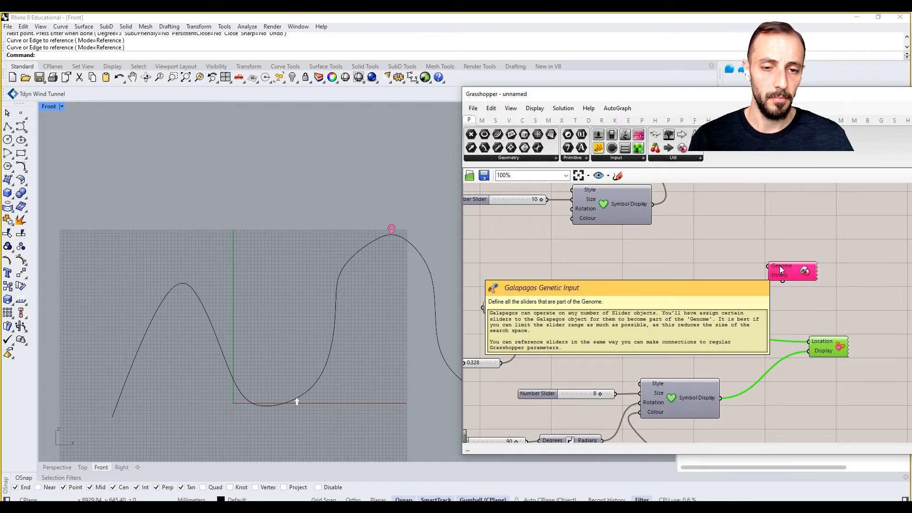
Add a Deconstruct component and connect Evaluate Curve's Point output to its Point input.
right_click_drag(604, 358, 665, 352)
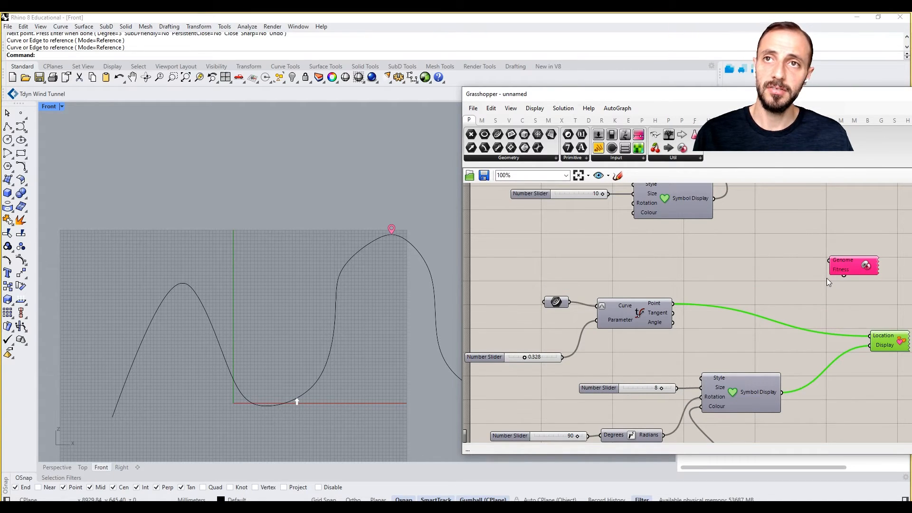
double_click(774, 280)
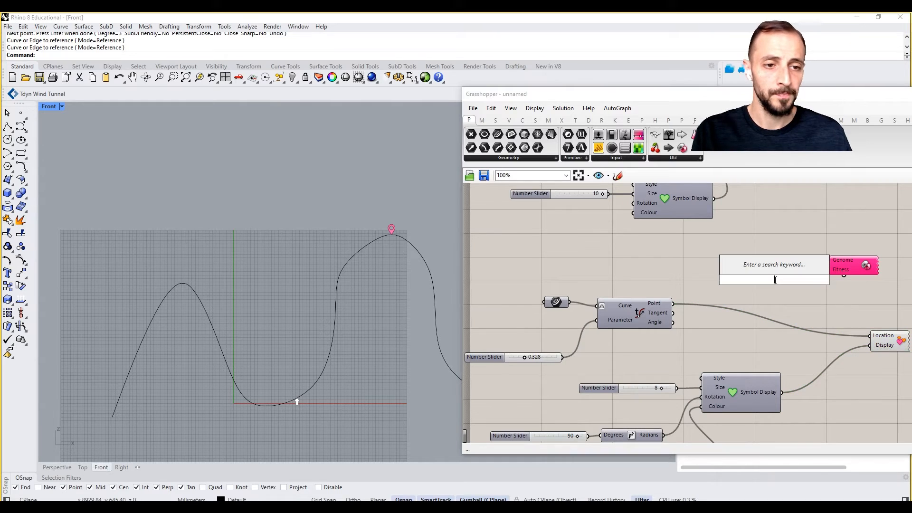
type("decon")
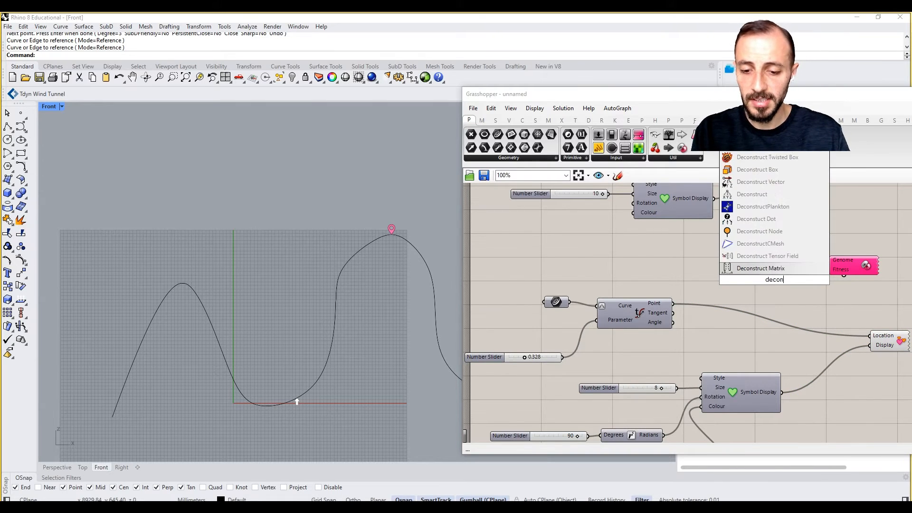
type("struct")
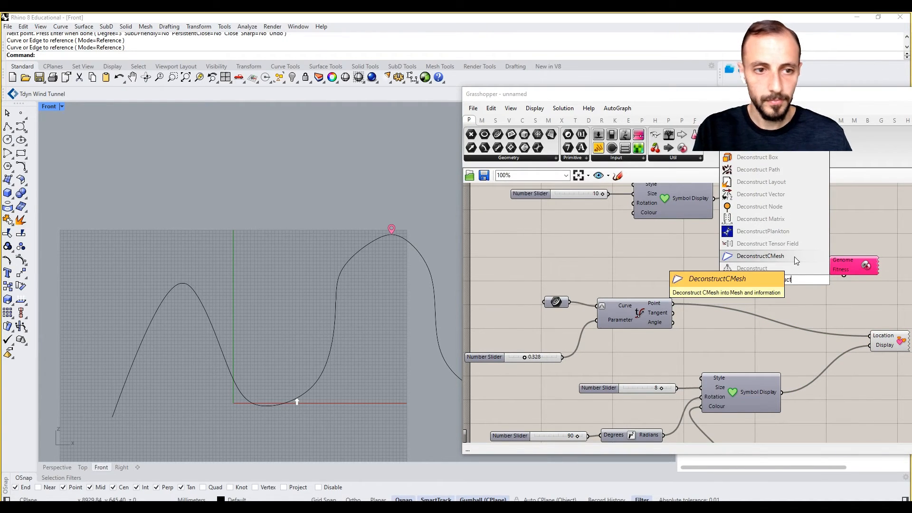
key("Return")
left_click_drag(670, 304, 705, 275)
right_click_drag(719, 289, 689, 272)
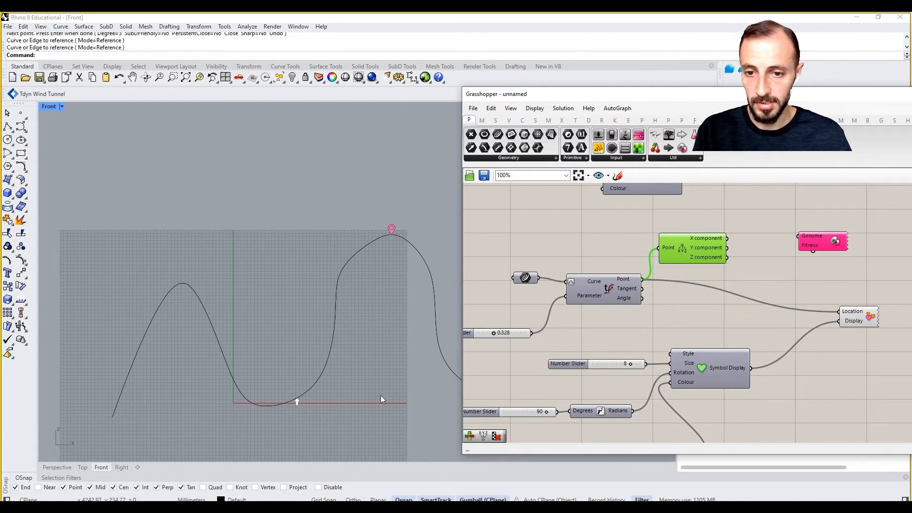
Add a Number parameter and feed it the Z component of the deconstructed point.
double_click(770, 262)
type("number")
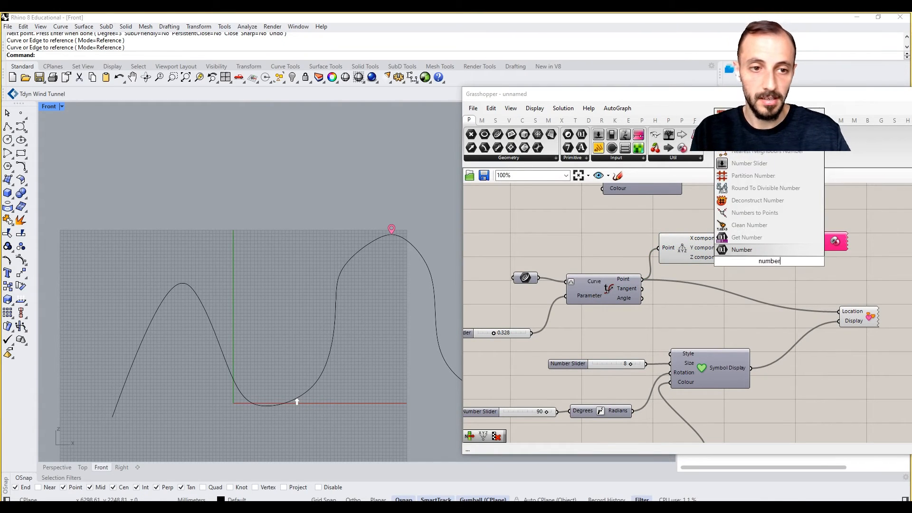
key("Return")
left_click_drag(727, 257, 757, 261)
Link Galapagos' Fitness to the Number parameter and its Genome to the slider driving Evaluate Curve's Parameter.
left_click_drag(810, 252, 771, 262)
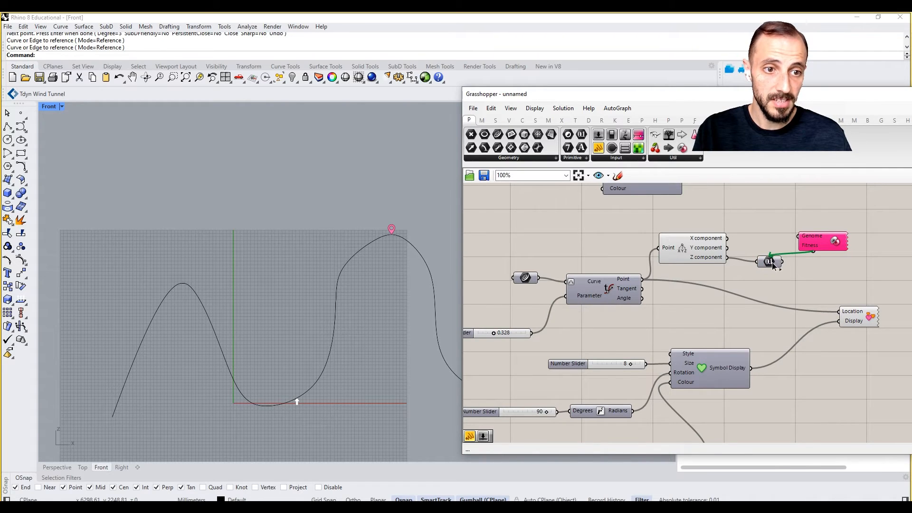
left_click_drag(826, 244, 529, 338)
right_click_drag(528, 338, 554, 336)
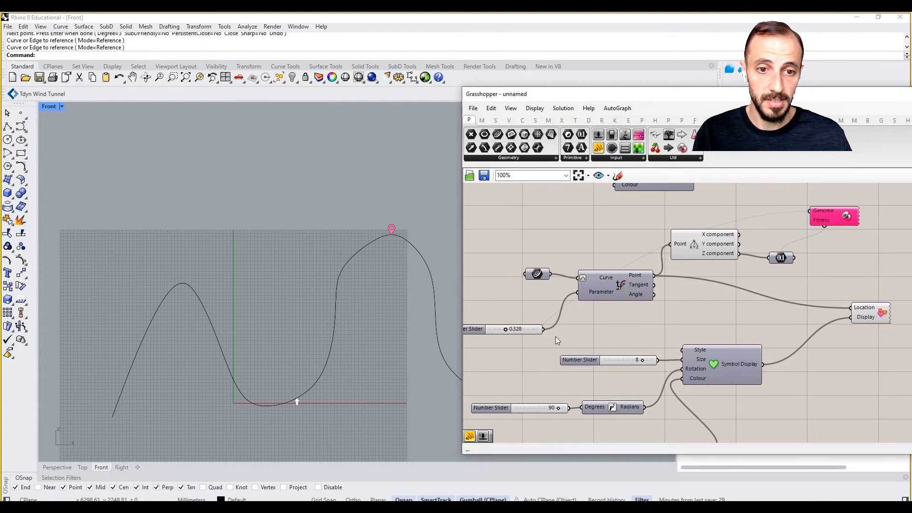
Open the Galapagos Editor, move it clear of the canvas edge, and highlight the Maximize Fitness option.
right_click_drag(814, 297, 759, 264)
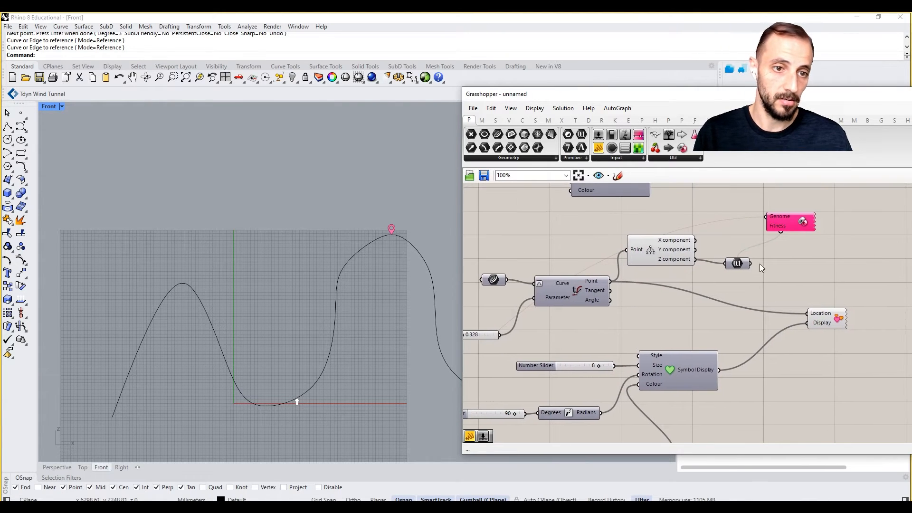
double_click(791, 225)
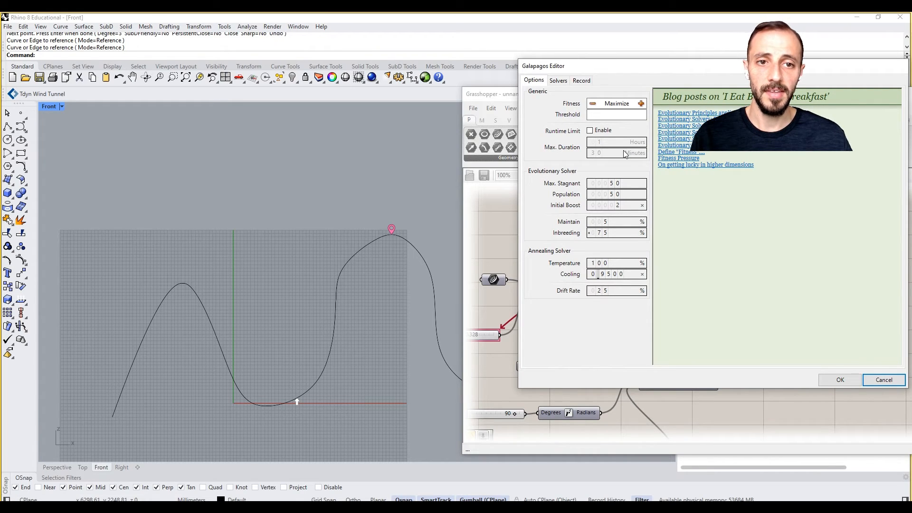
left_click_drag(564, 69, 505, 67)
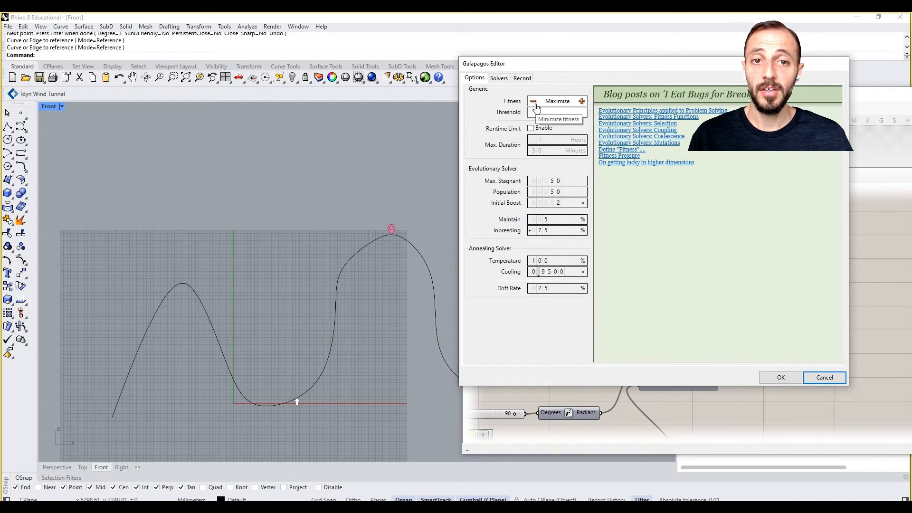
double_click(576, 101)
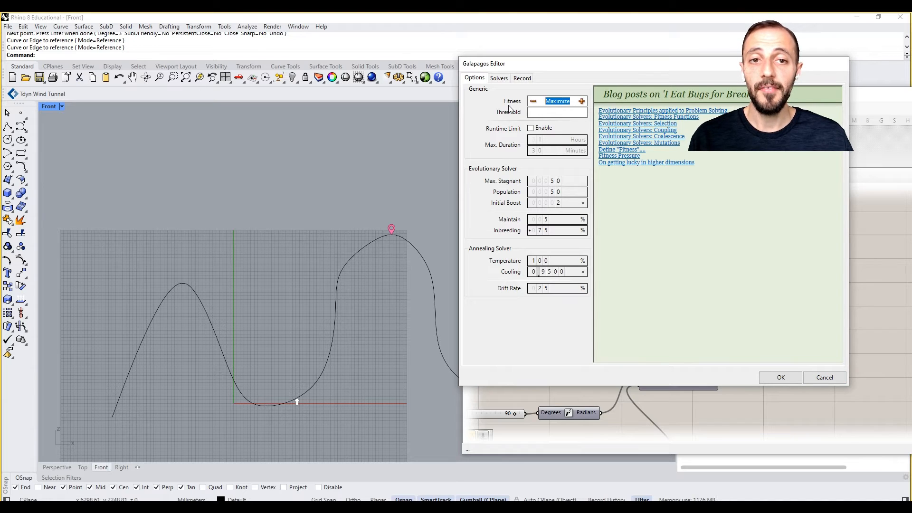
Set the Galapagos Fitness to Maximize and leave the Threshold blank.
type("0")
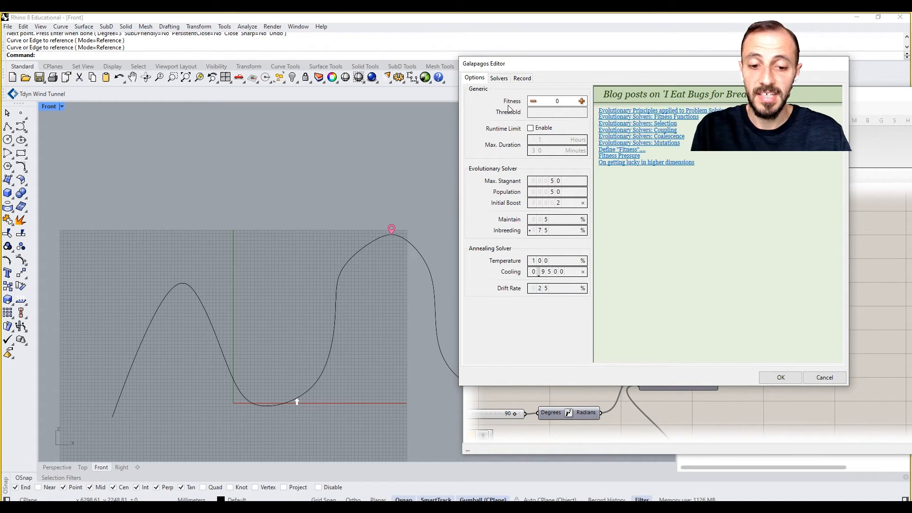
left_click(582, 101)
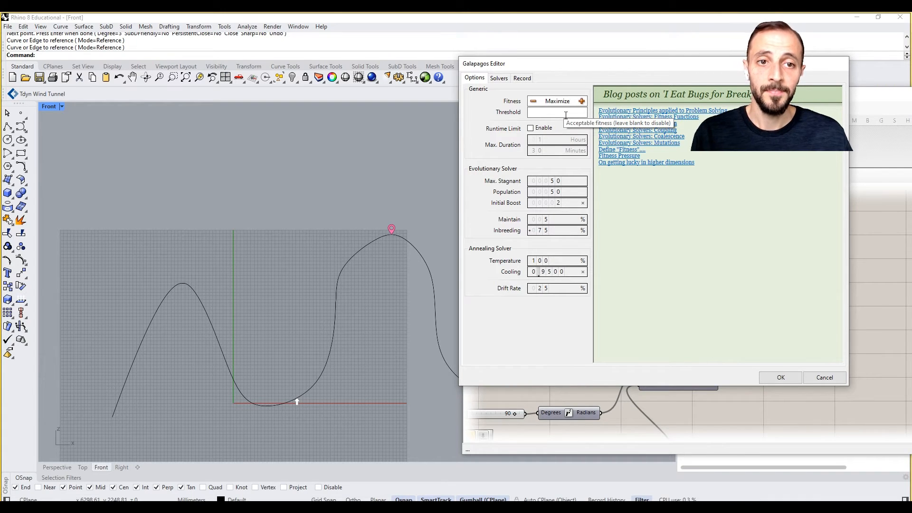
left_click(571, 113)
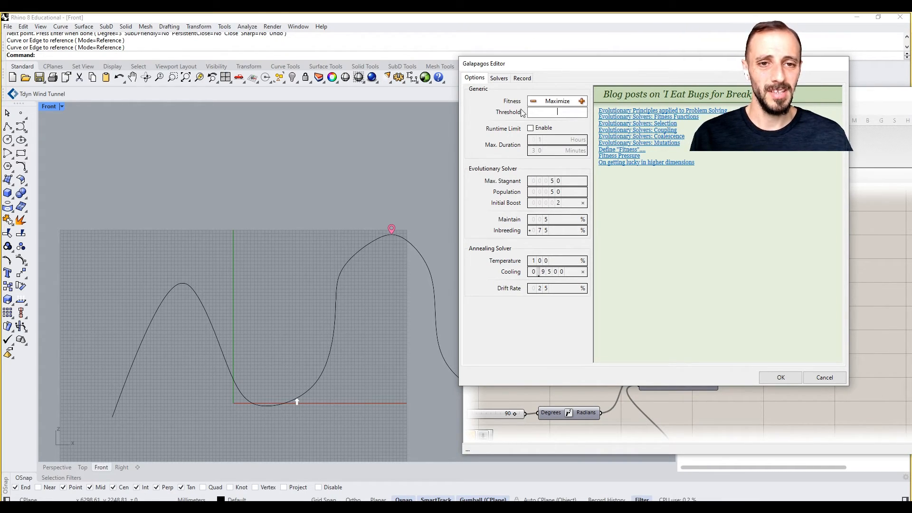
Switch from the Galapagos options to its solvers and look over the available ways to start the solver.
left_click(498, 78)
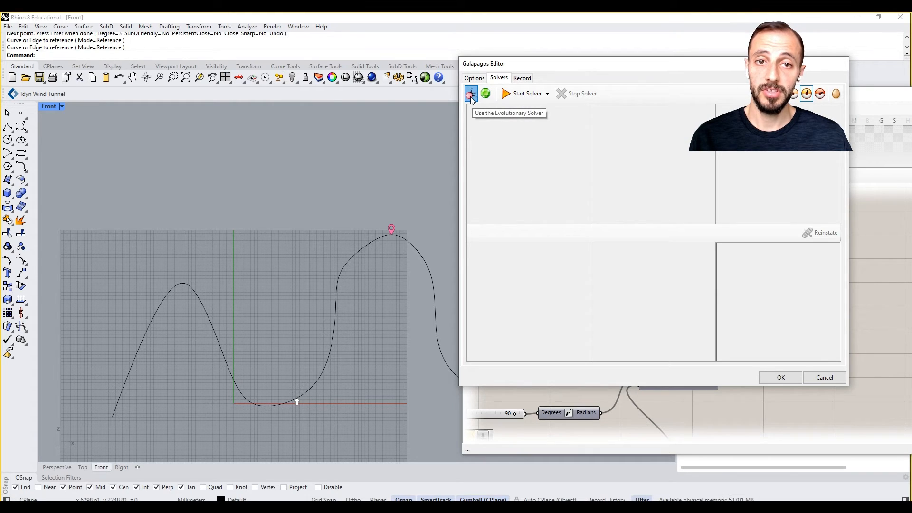
left_click(547, 93)
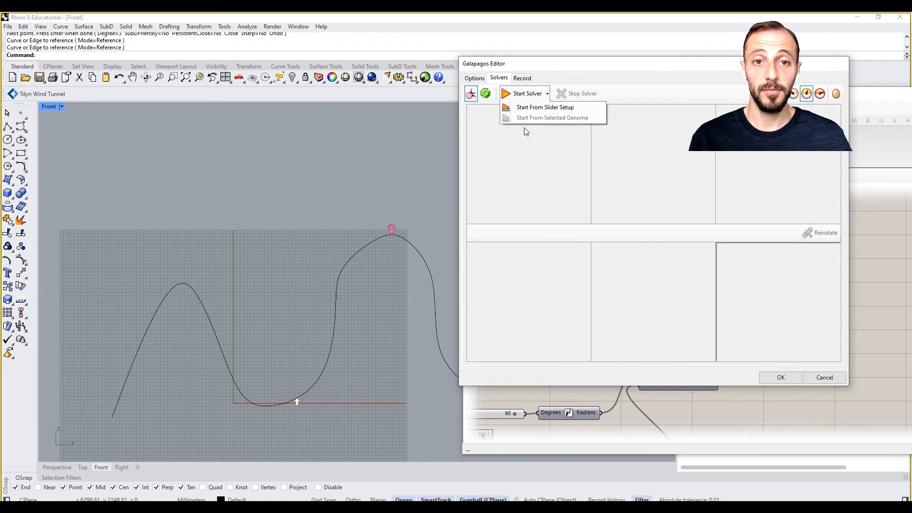
left_click(562, 67)
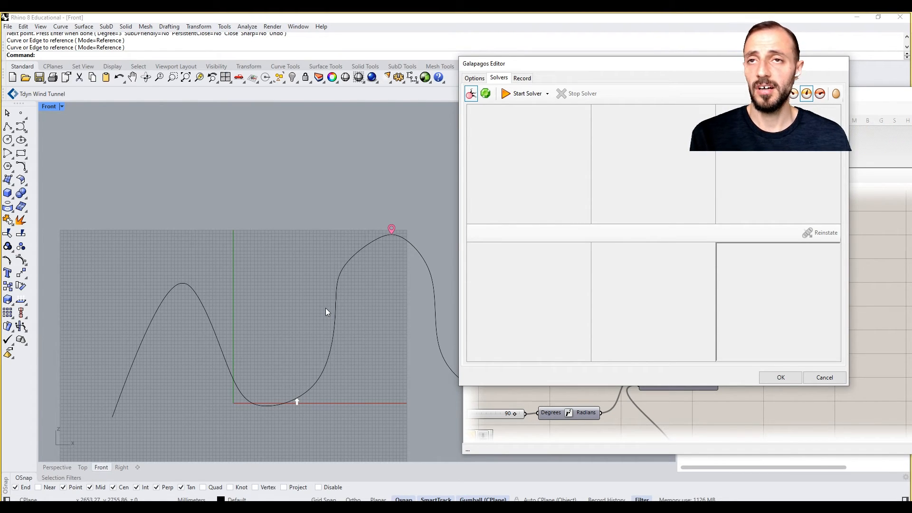
Show and dismiss the Galapagos splash image, and run the Evolutionary Solver.
left_click(836, 94)
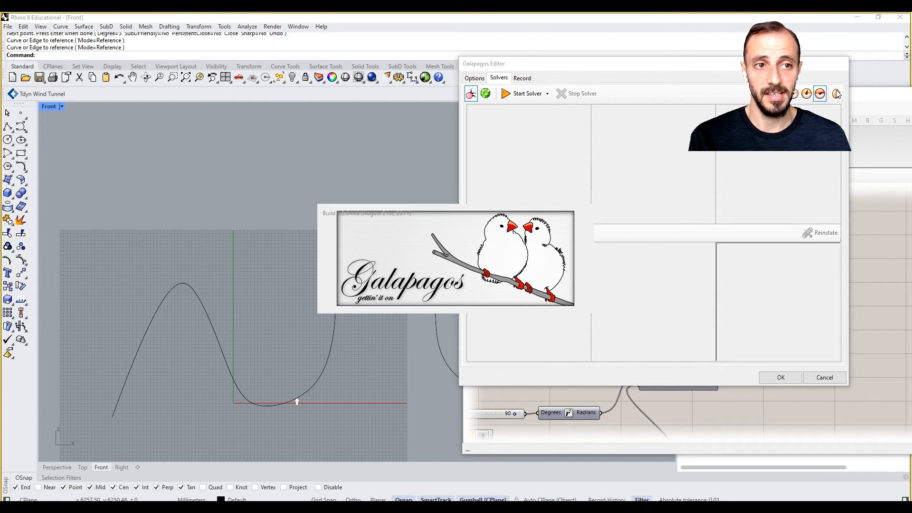
left_click(453, 255)
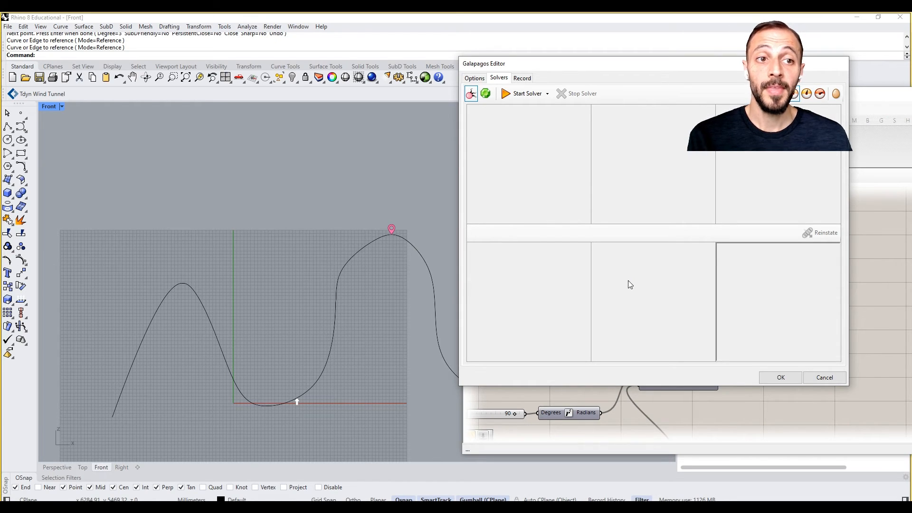
left_click(519, 100)
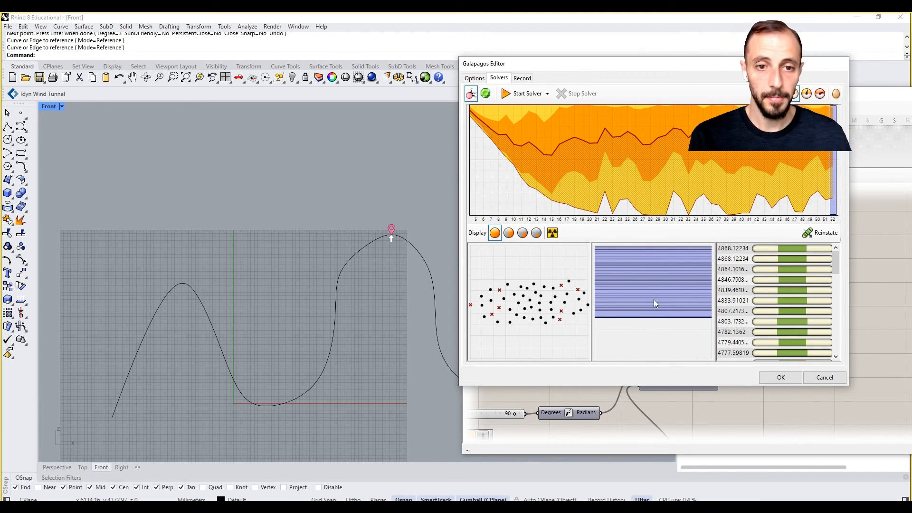
Filter the displayed genomes to the top 50%, the top 25% and the smallest subset, and return to displaying all genomes.
left_click(507, 234)
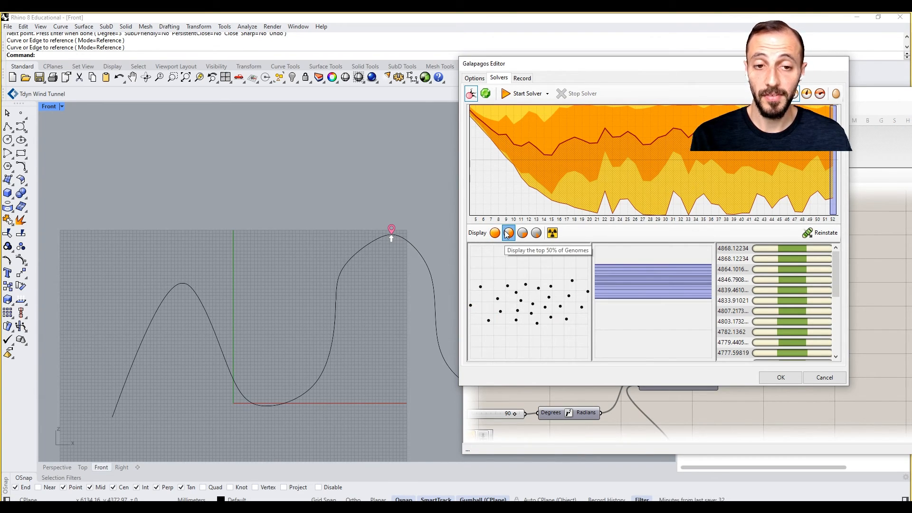
left_click(521, 233)
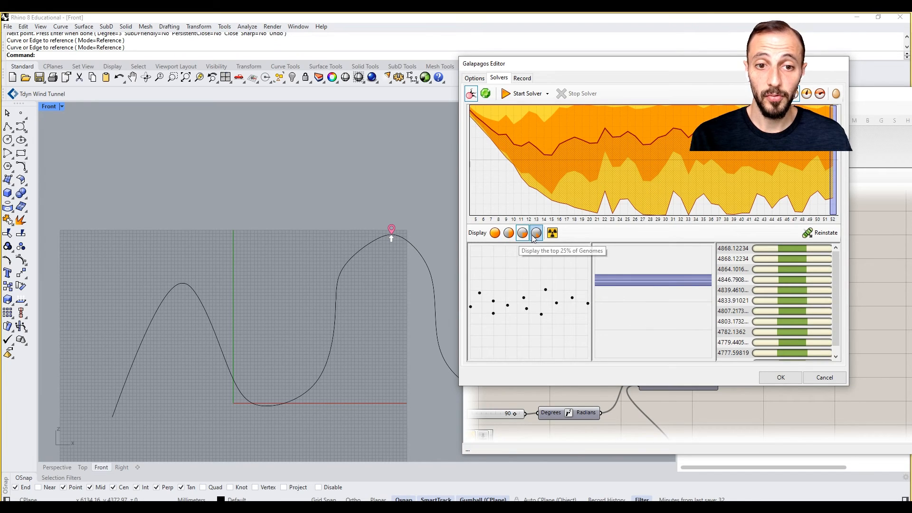
left_click(536, 233)
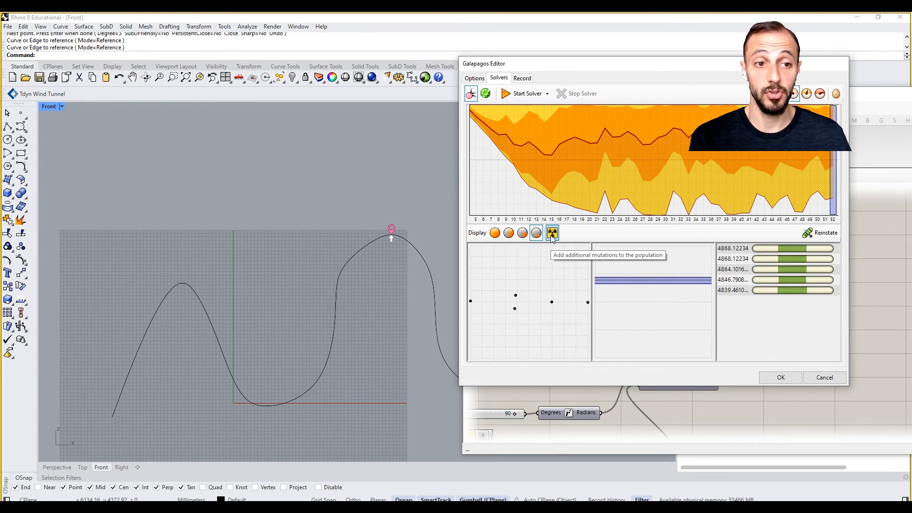
left_click(495, 233)
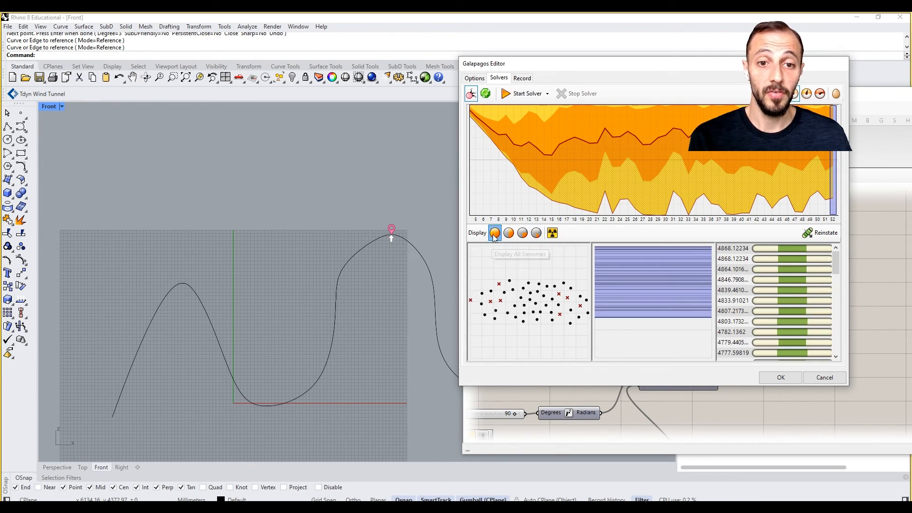
Reinstate low-ranked genomes from the end of the list one after another: 688.079223, 929.836445 and the lower 1766.3874 entry.
left_click_drag(837, 254, 841, 336)
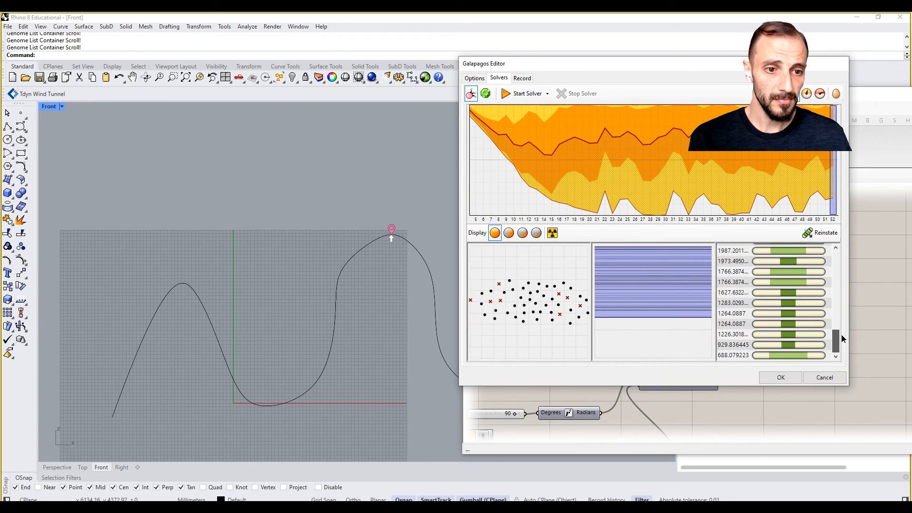
left_click(746, 355)
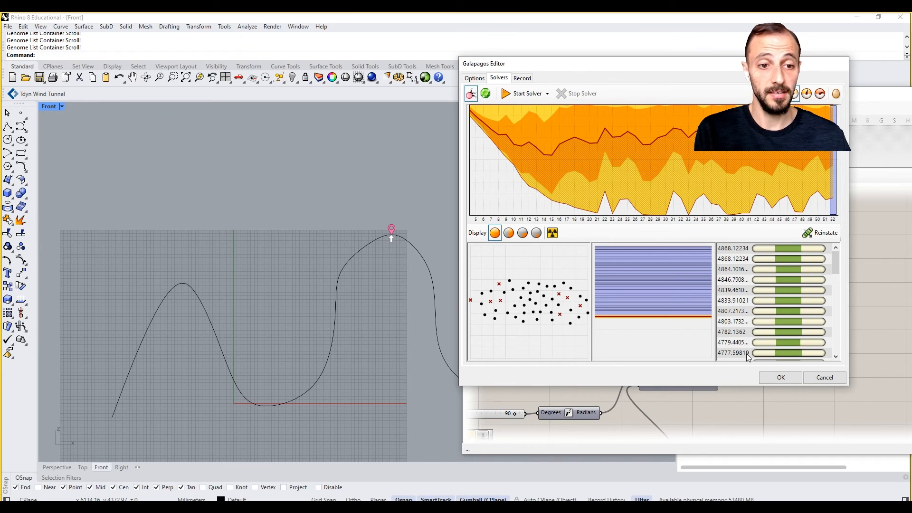
scroll(746, 354, "down", 7)
scroll(748, 354, "down", 1)
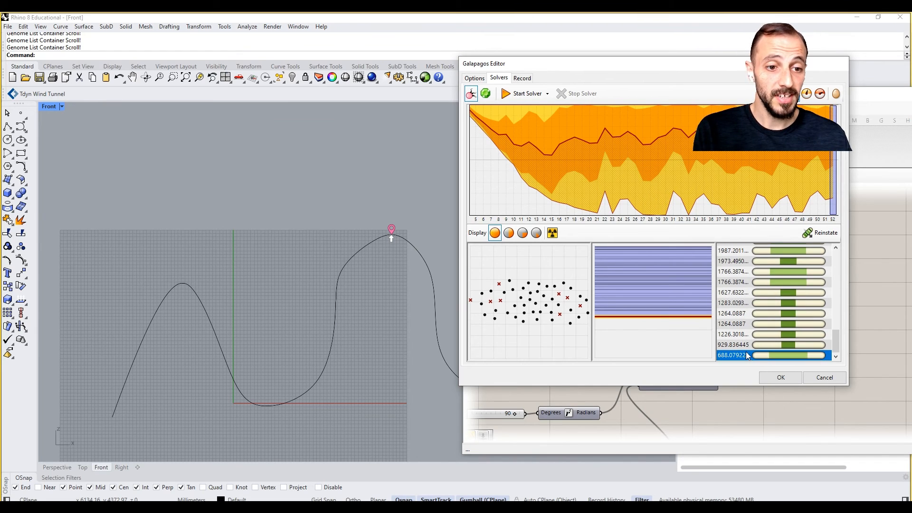
left_click(821, 234)
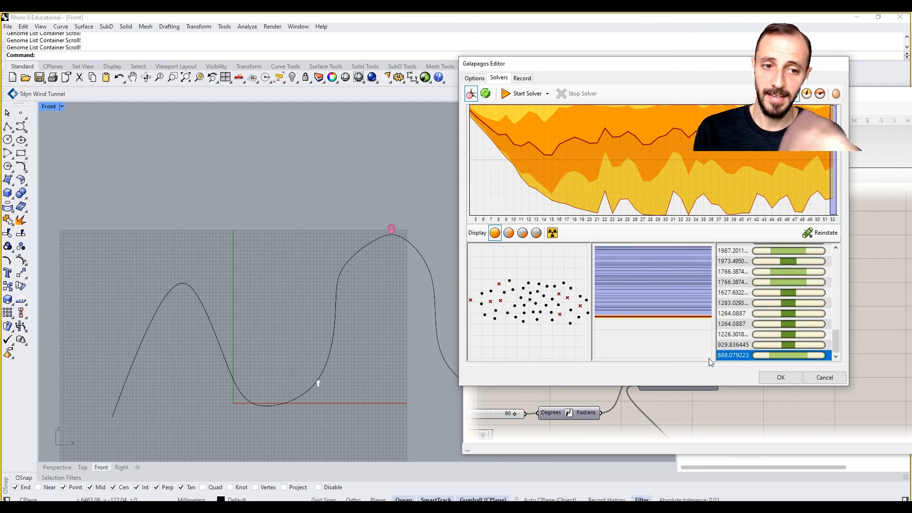
left_click(786, 345)
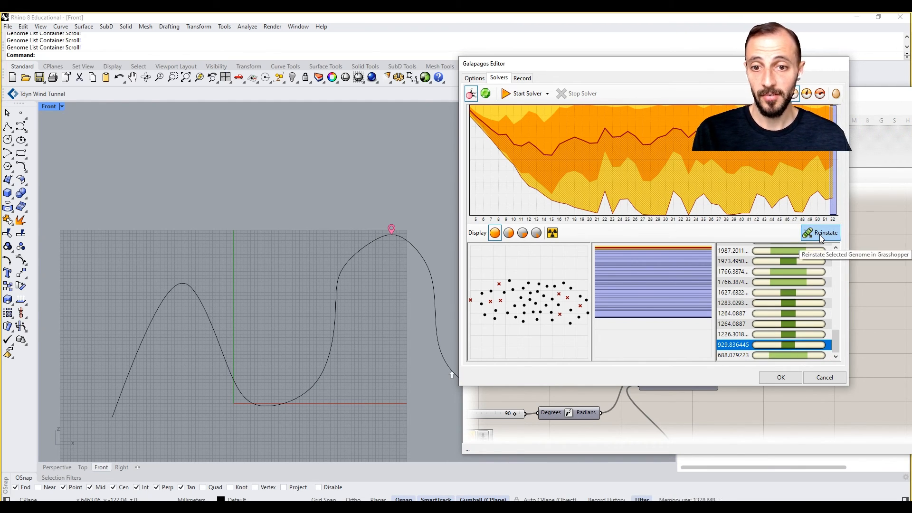
left_click(787, 284)
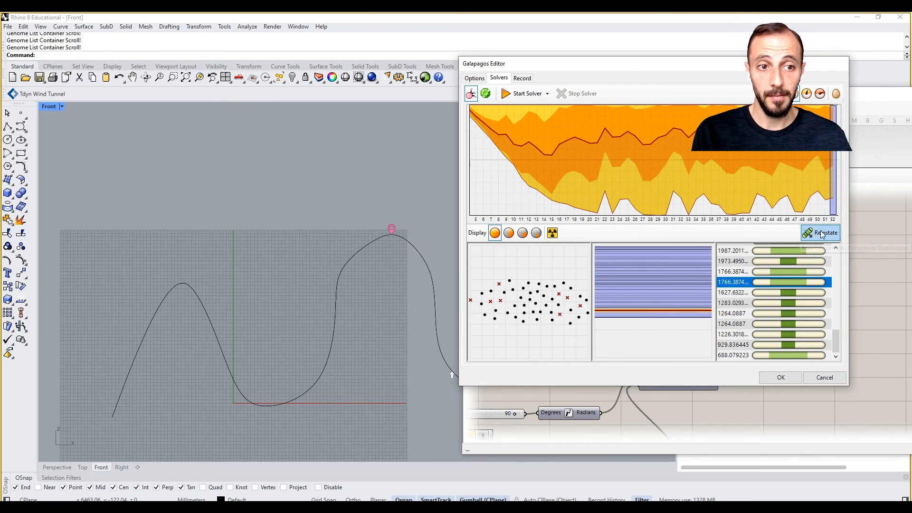
Reinstate the best genome, the first entry in the fitness list, in Grasshopper.
scroll(790, 295, "up", 5)
scroll(790, 297, "up", 3)
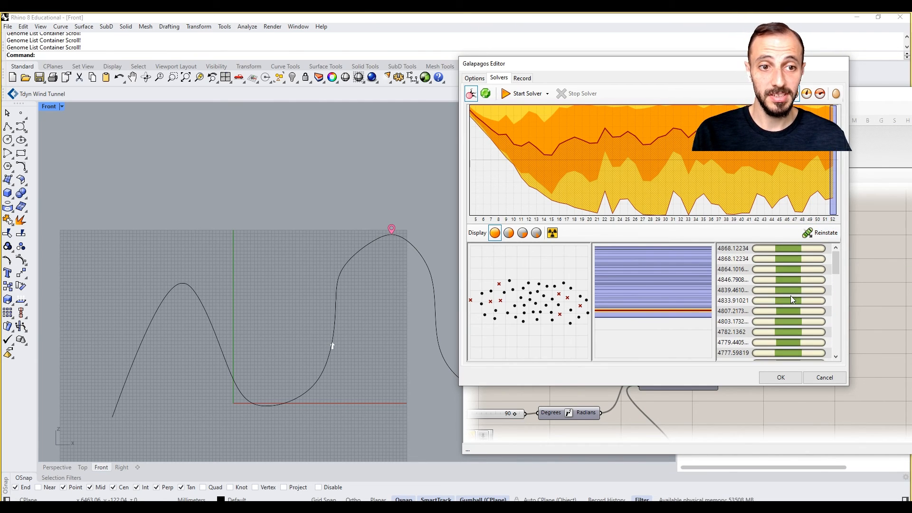
left_click(771, 249)
left_click(816, 235)
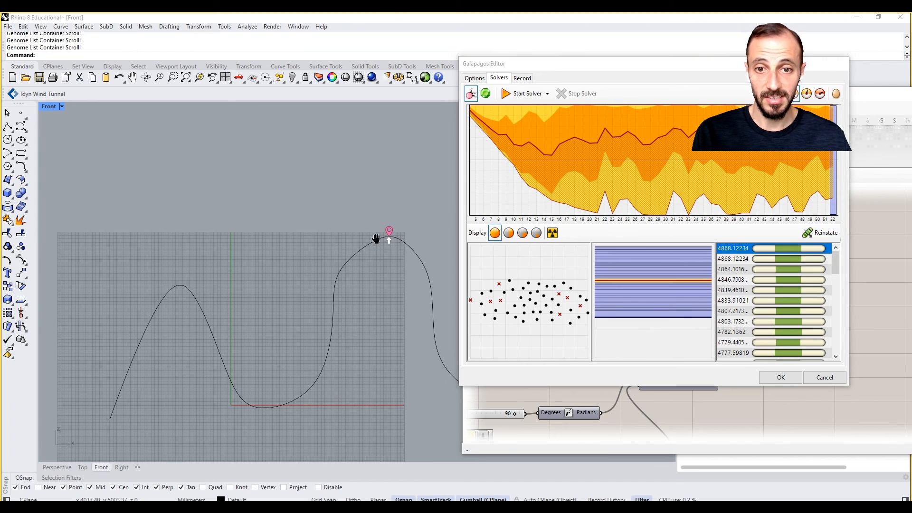
Compare the evaluated point with the Extremes marker close up at the curve's peak, and move the Galapagos Editor to uncover the canvas components.
scroll(387, 240, "up", 3)
scroll(387, 240, "up", 6)
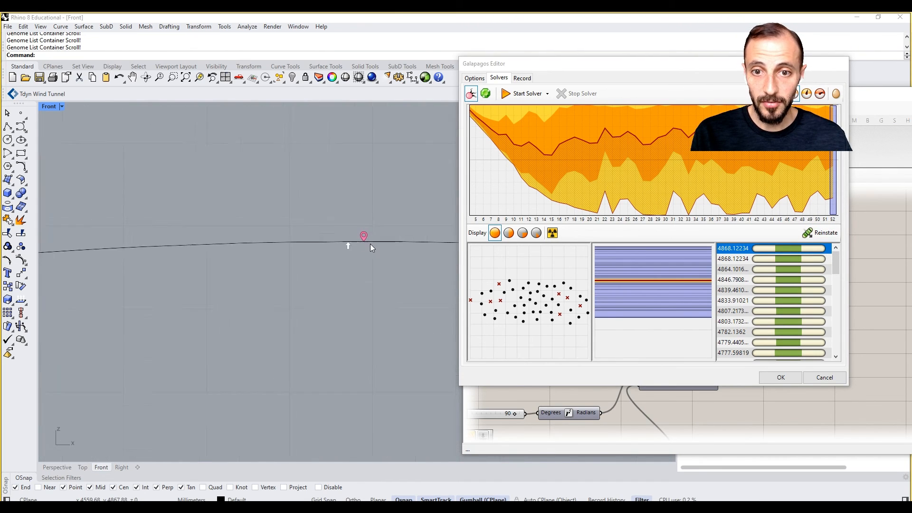
right_click_drag(355, 252, 300, 259)
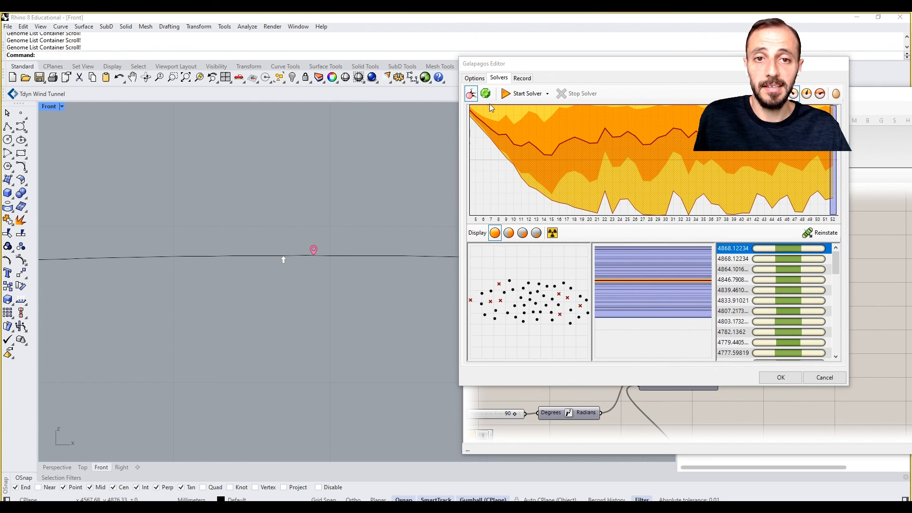
left_click_drag(526, 68, 425, 112)
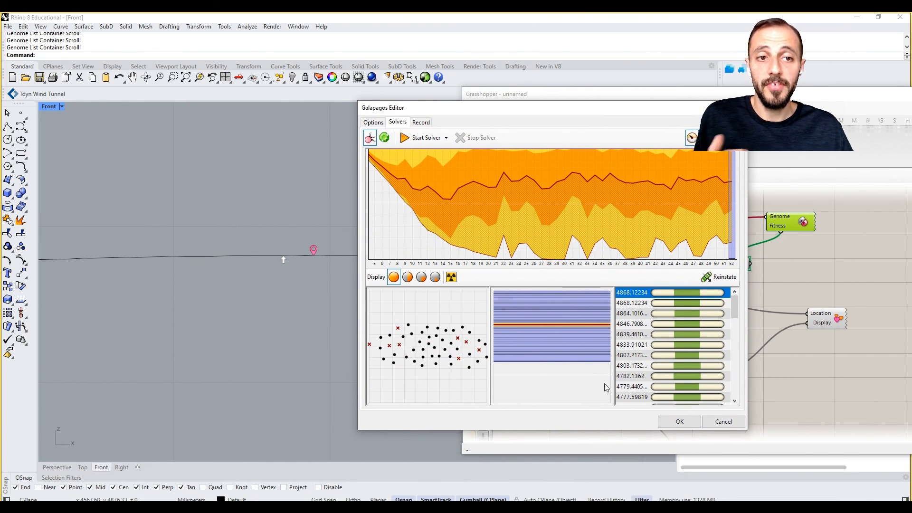